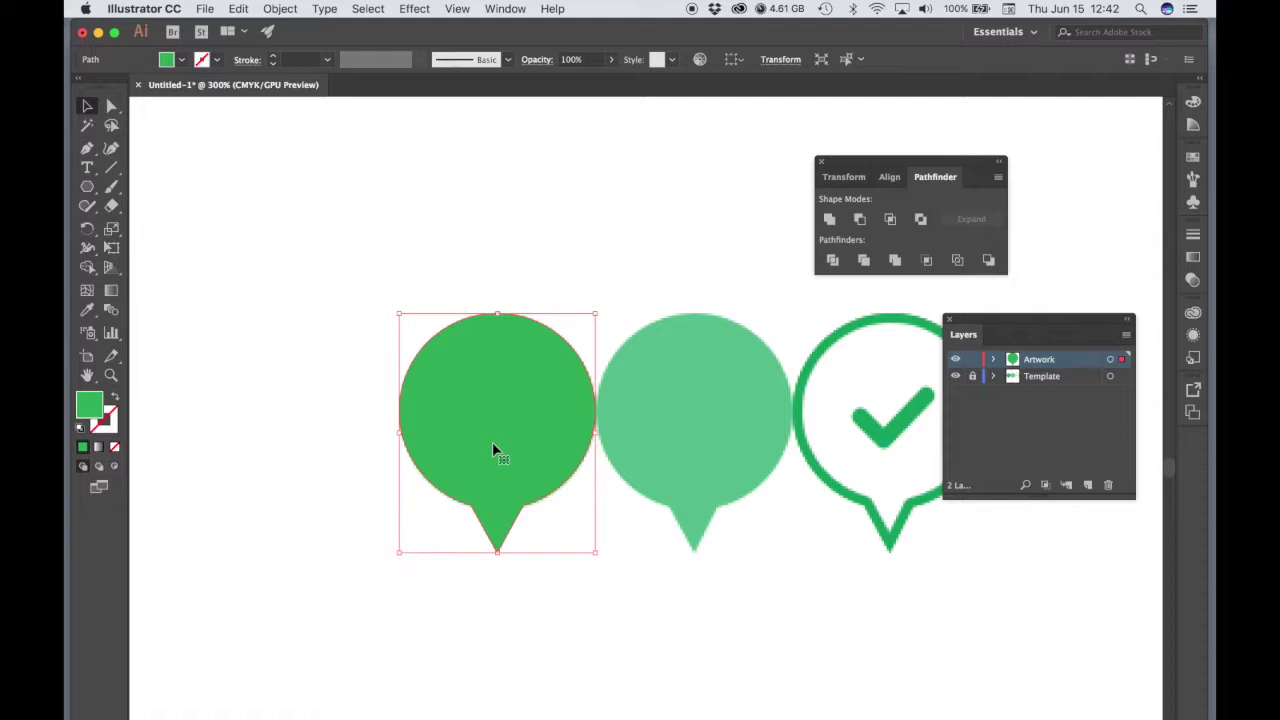
Duplicate the dark green pin shape and place the copy exactly over the template's middle pin
key(a)
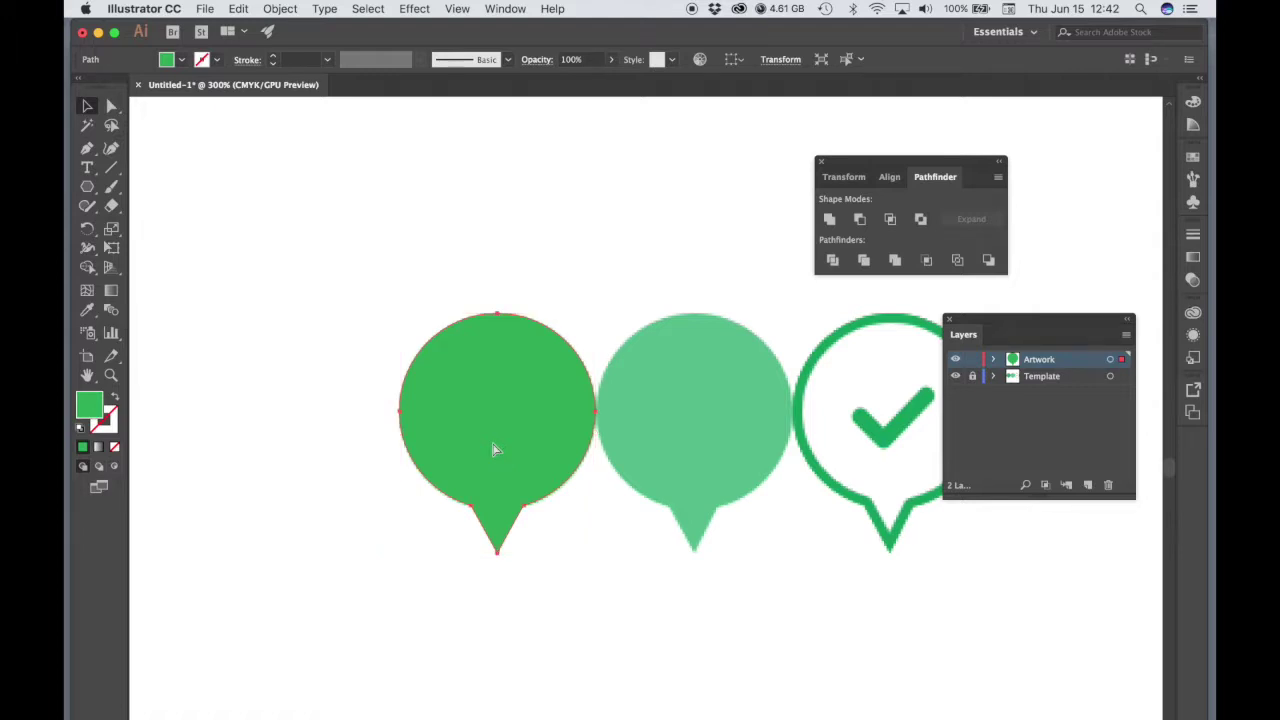
key(v)
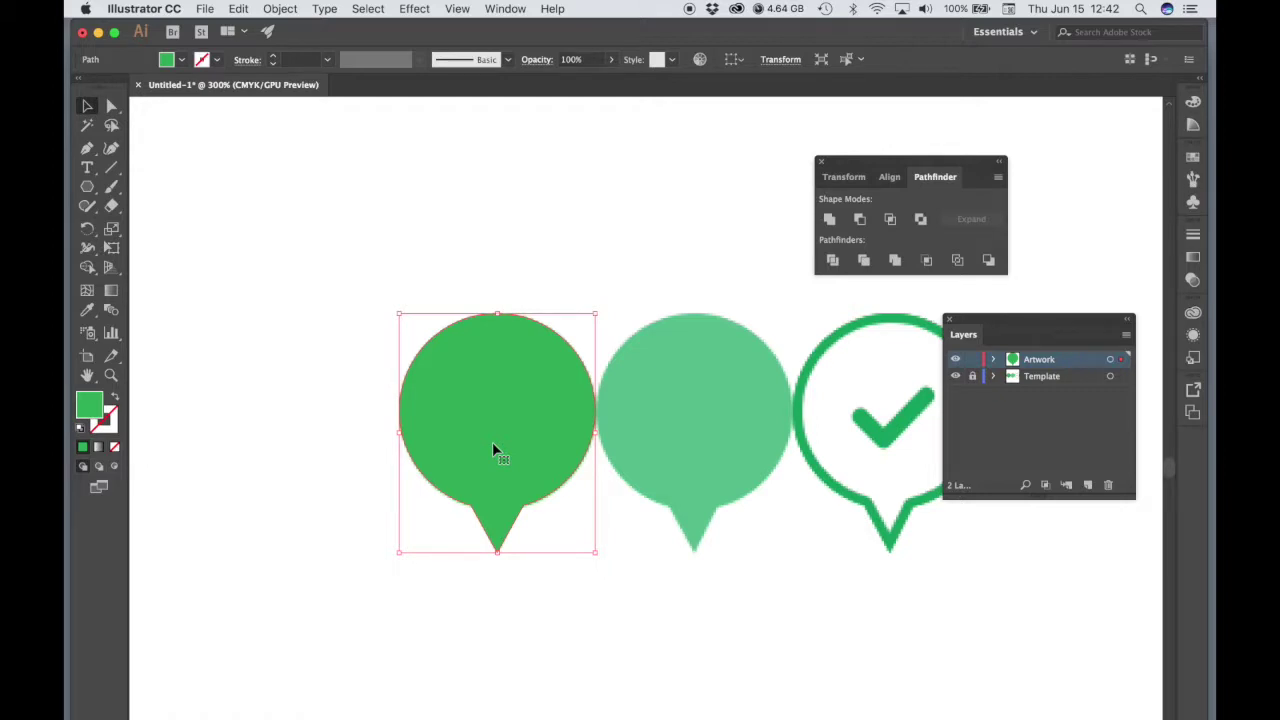
drag(492, 450, 688, 457)
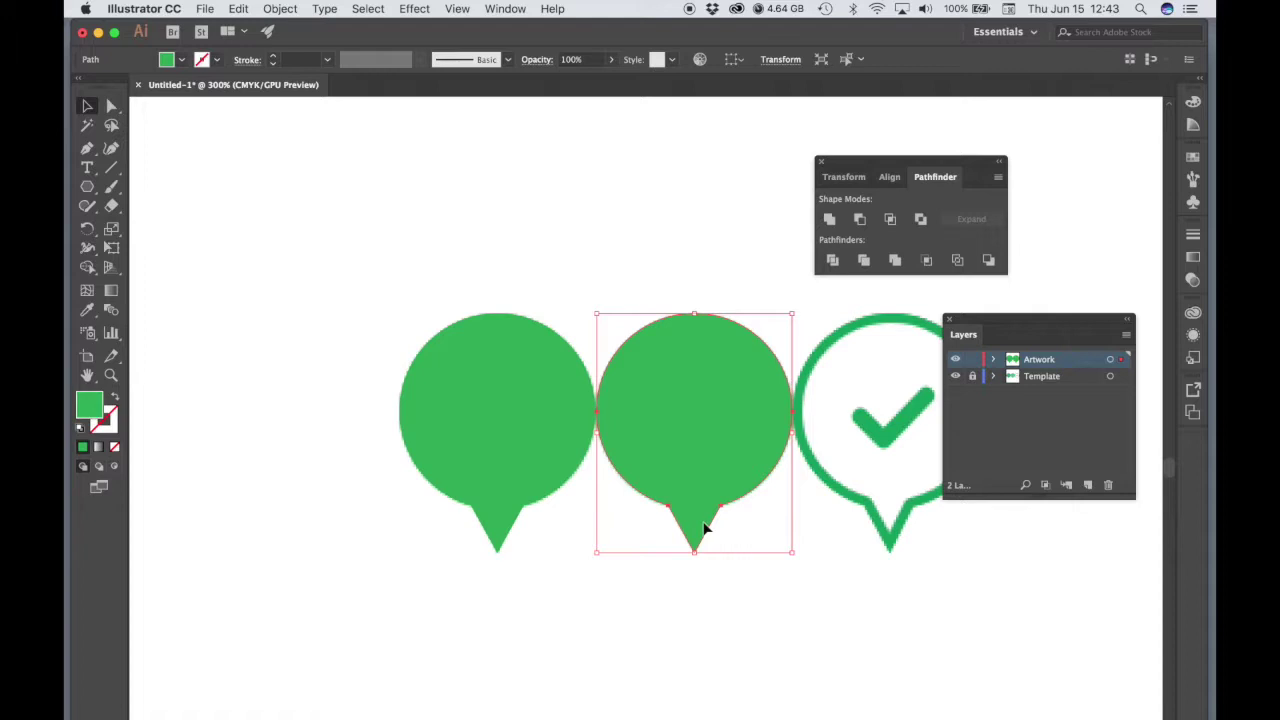
Recolor the middle pin copy with the template's light green using the Eyedropper, realign it over the template, and compare with the Template layer hidden
key(super+equal)
scroll(683, 500, up, 2)
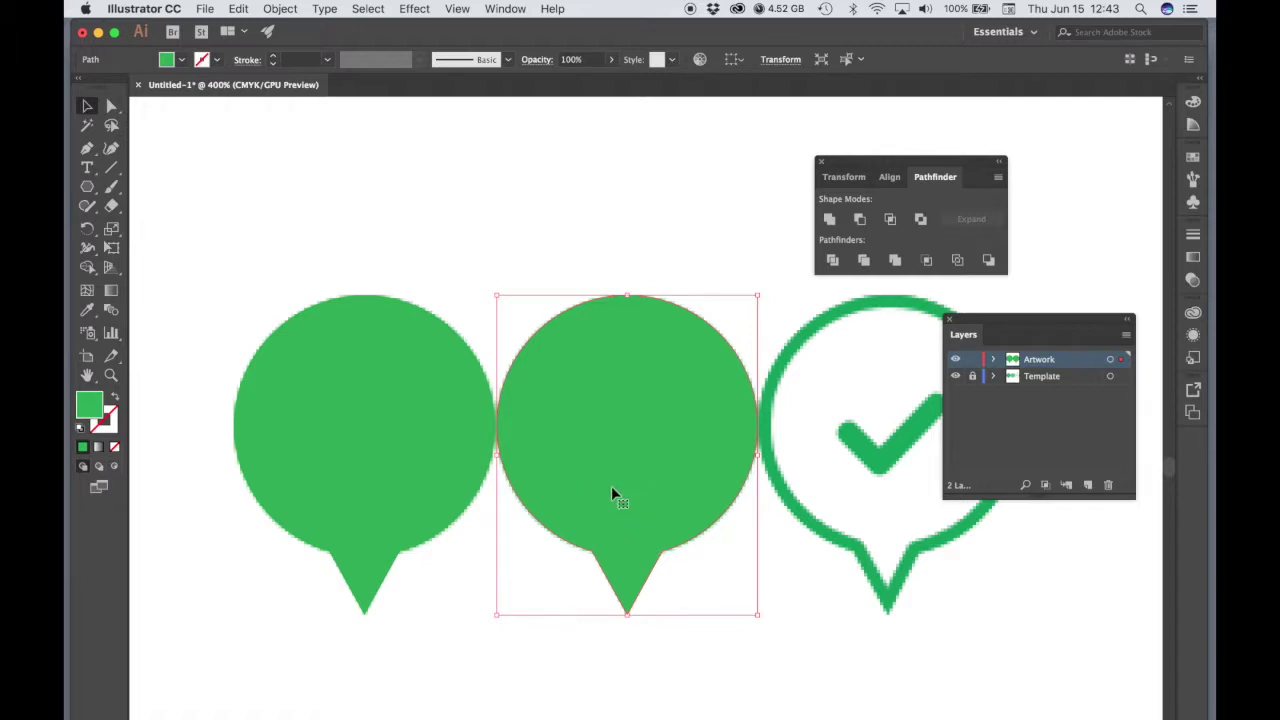
drag(613, 492, 708, 584)
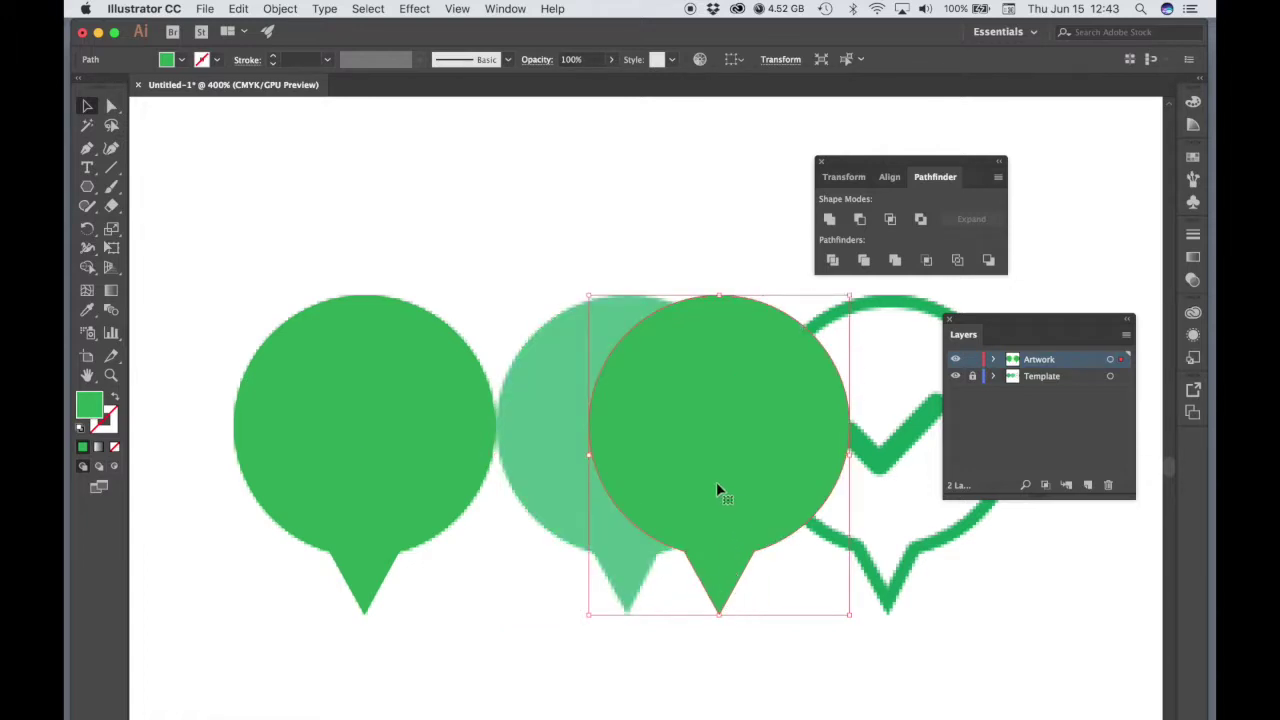
click(87, 310)
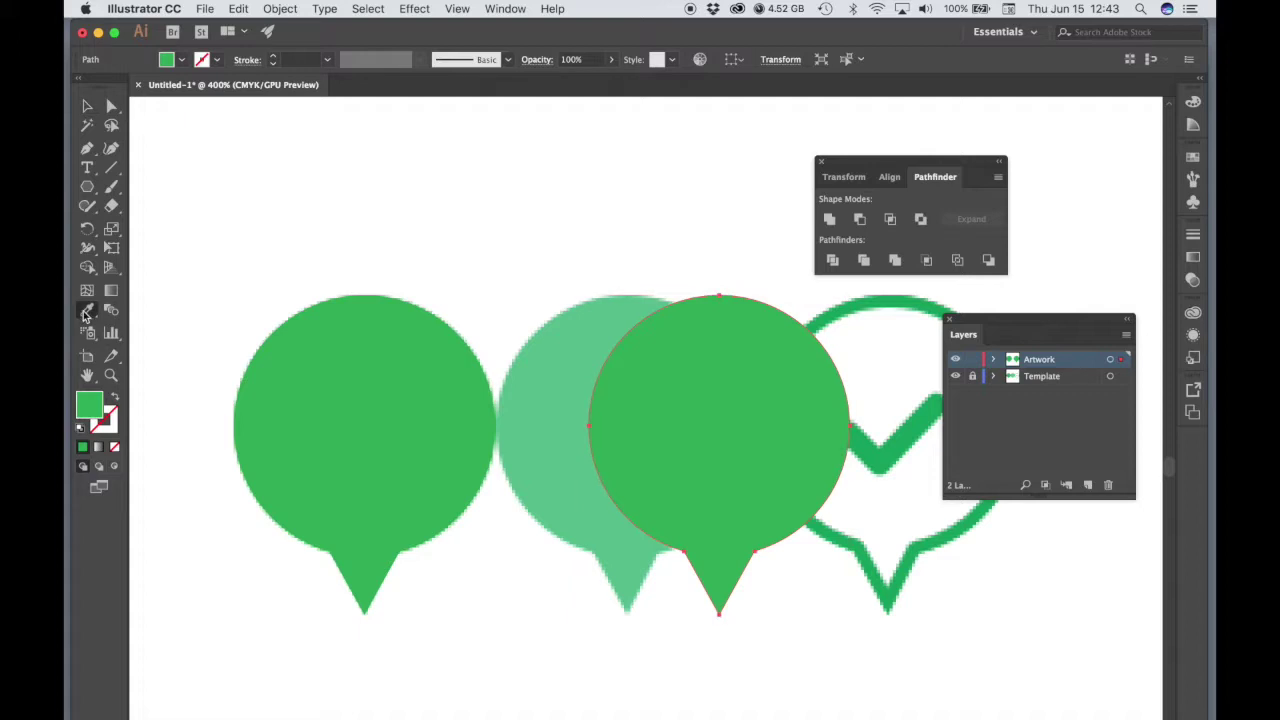
click(563, 463)
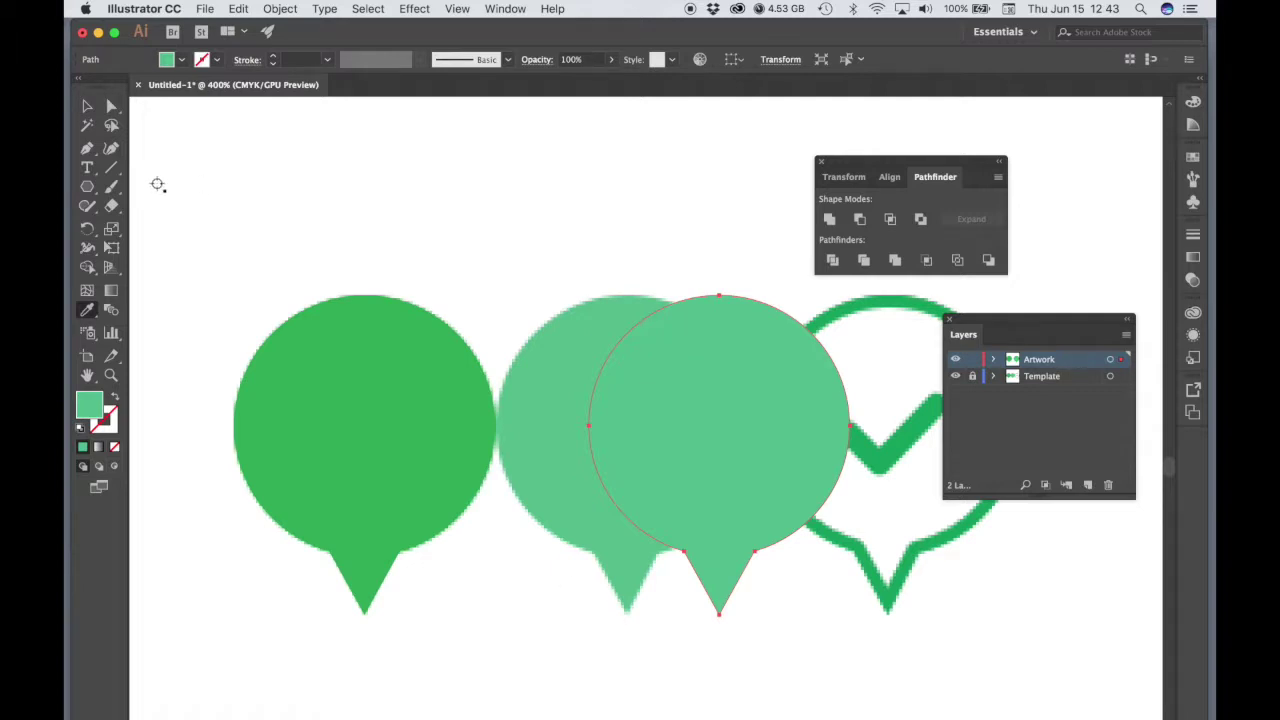
click(87, 107)
drag(727, 408, 638, 409)
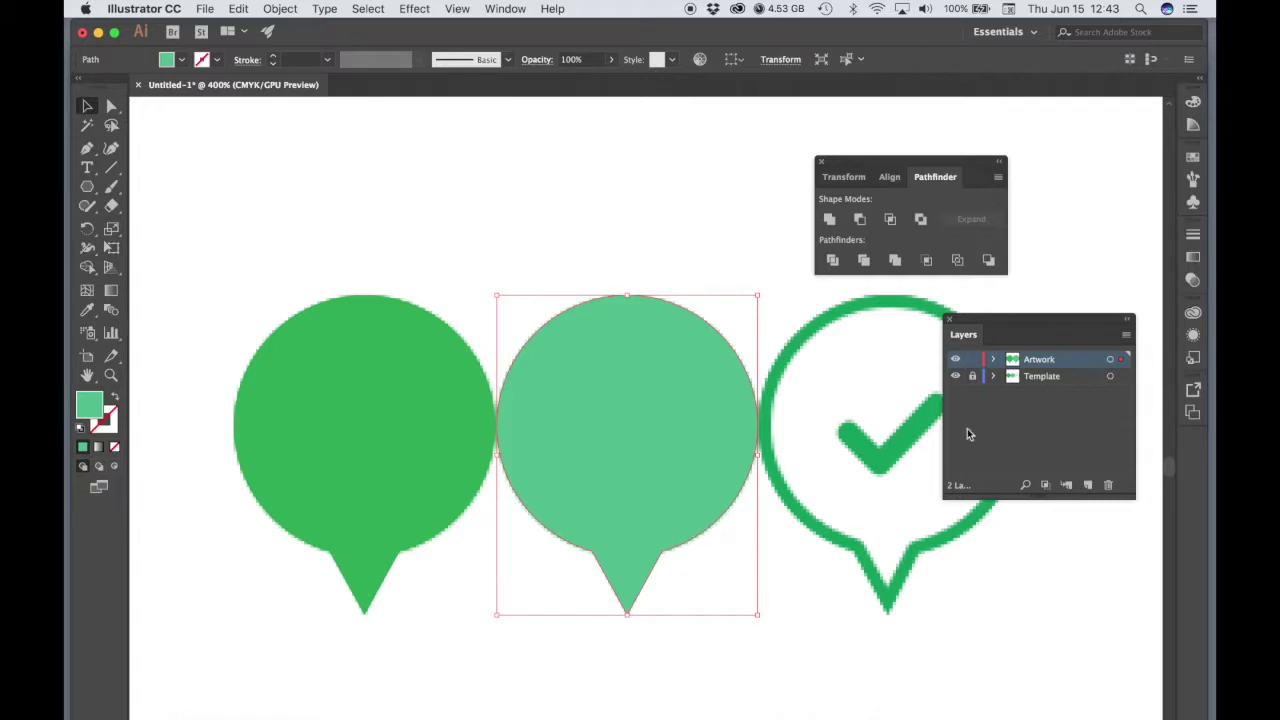
click(955, 379)
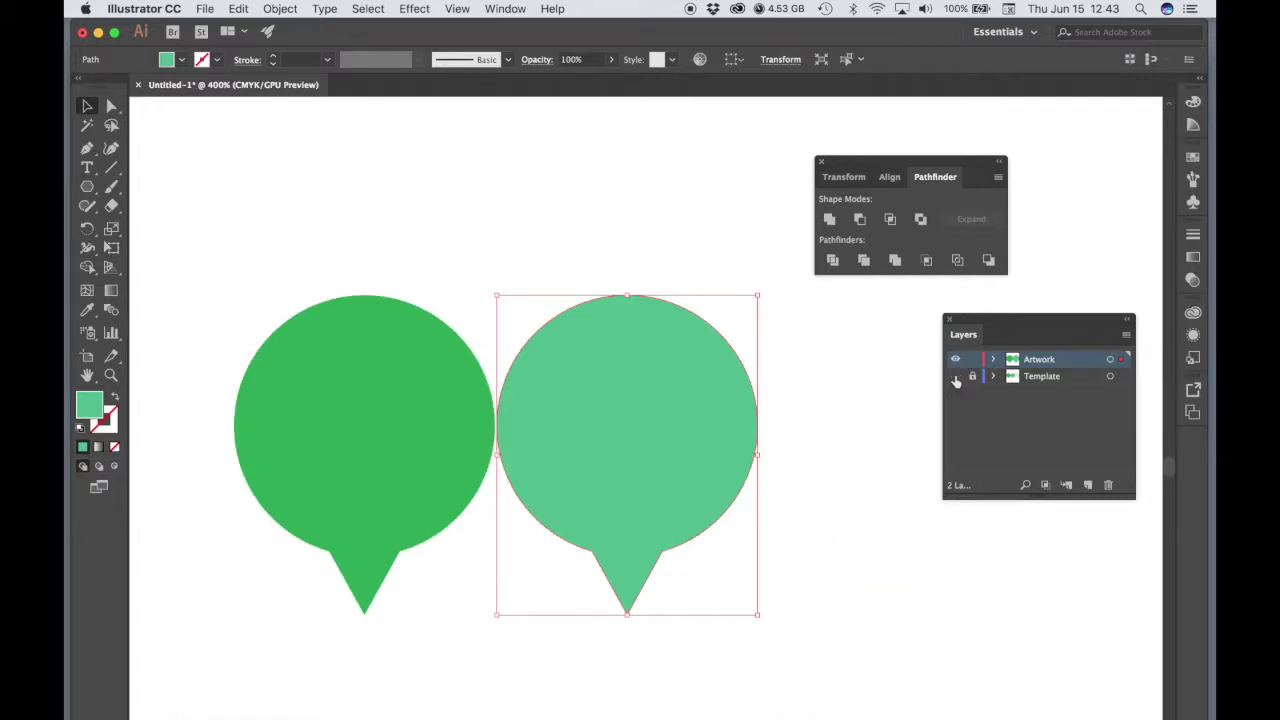
click(955, 379)
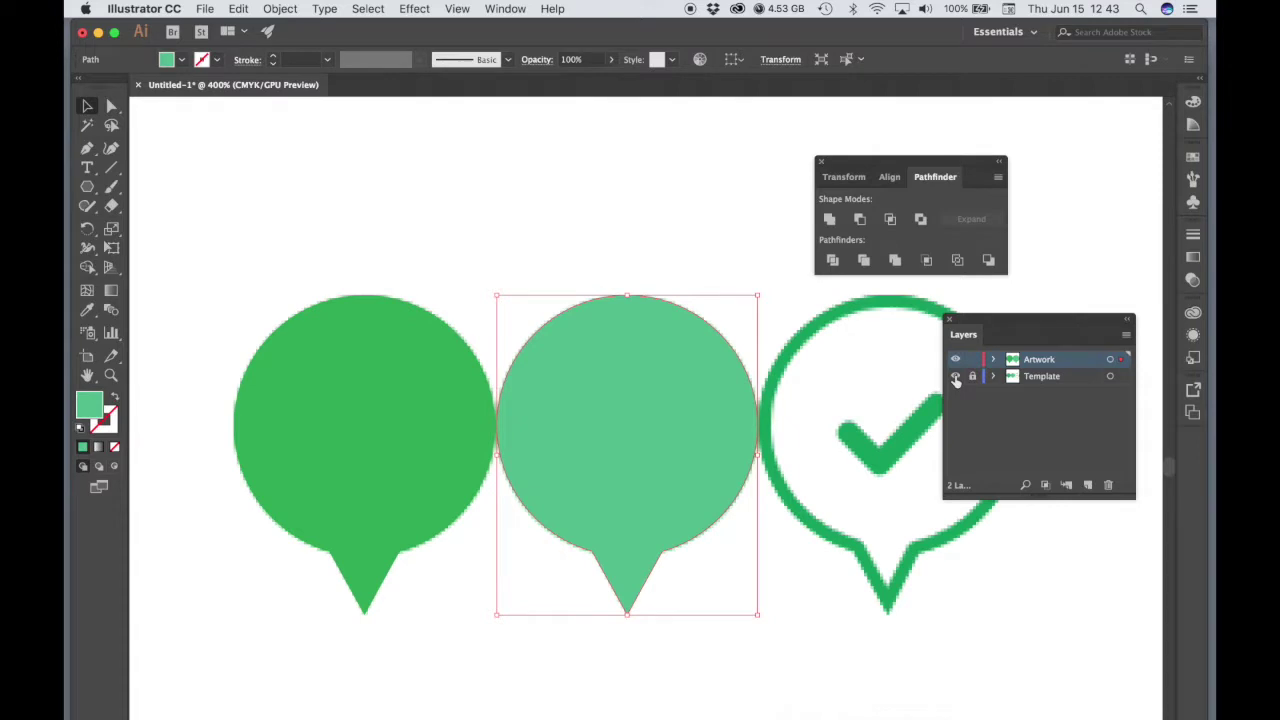
Duplicate the light green pin and place the copy over the template's outlined checkmark pin
click(917, 606)
scroll(690, 551, right, 3)
scroll(690, 551, left, 1)
key(super+z)
drag(884, 168, 925, 133)
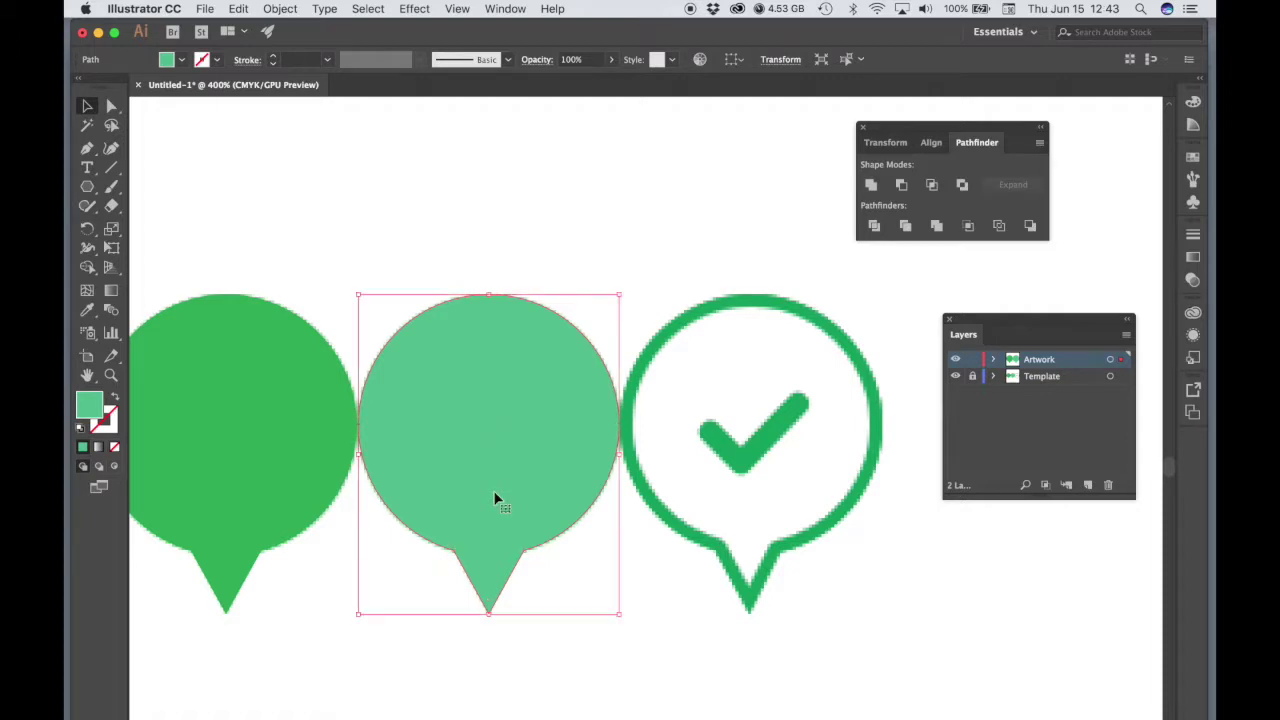
key(a)
key(v)
drag(479, 483, 745, 518)
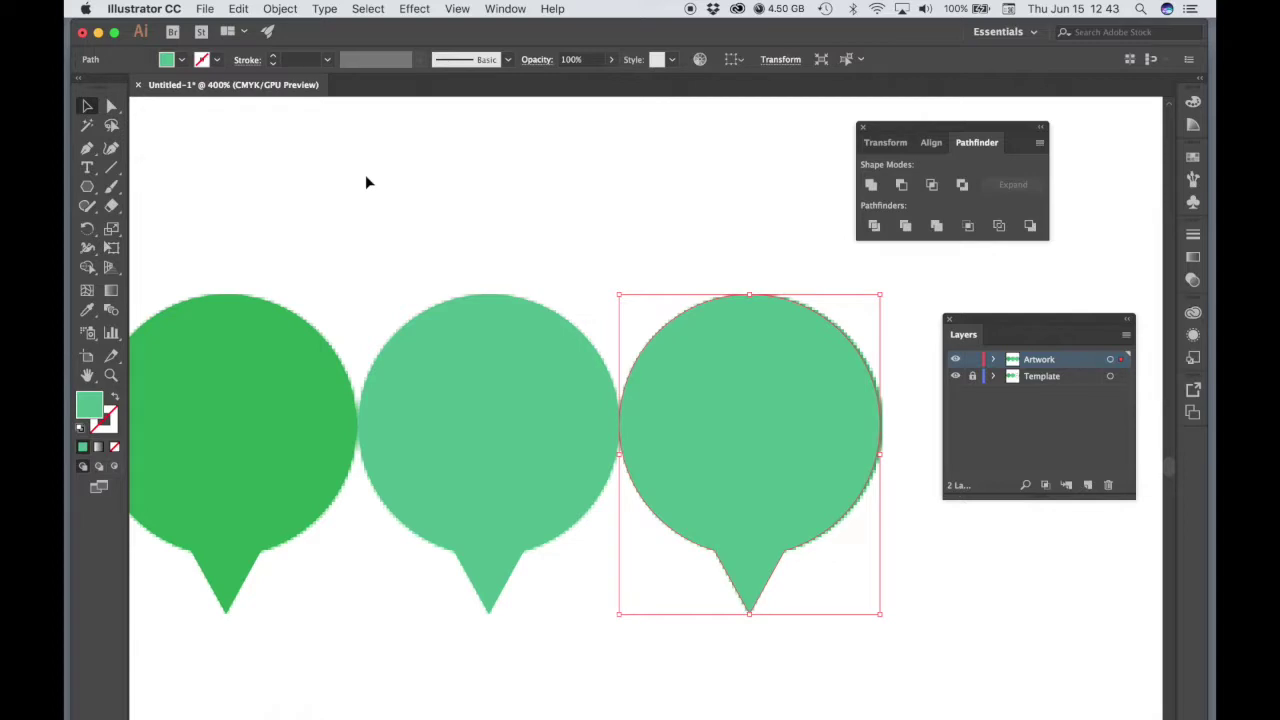
Give the third pin a black 4 pt stroke and no fill
click(218, 63)
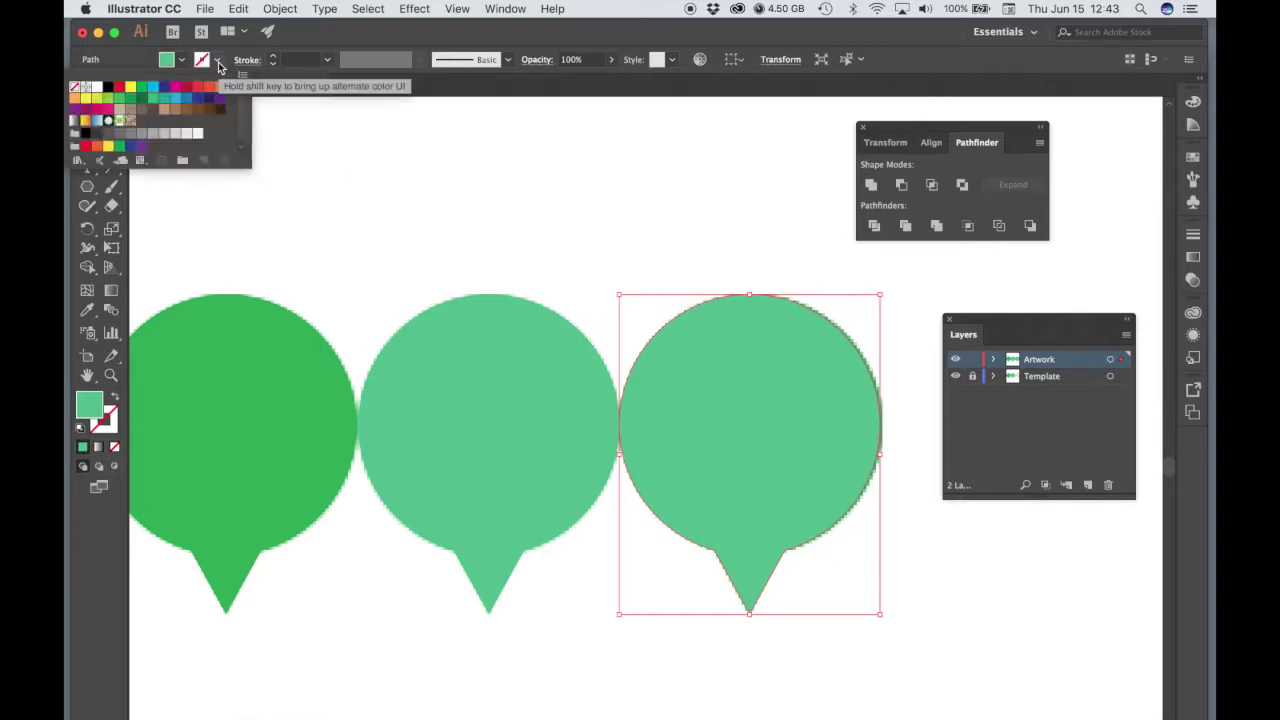
click(108, 86)
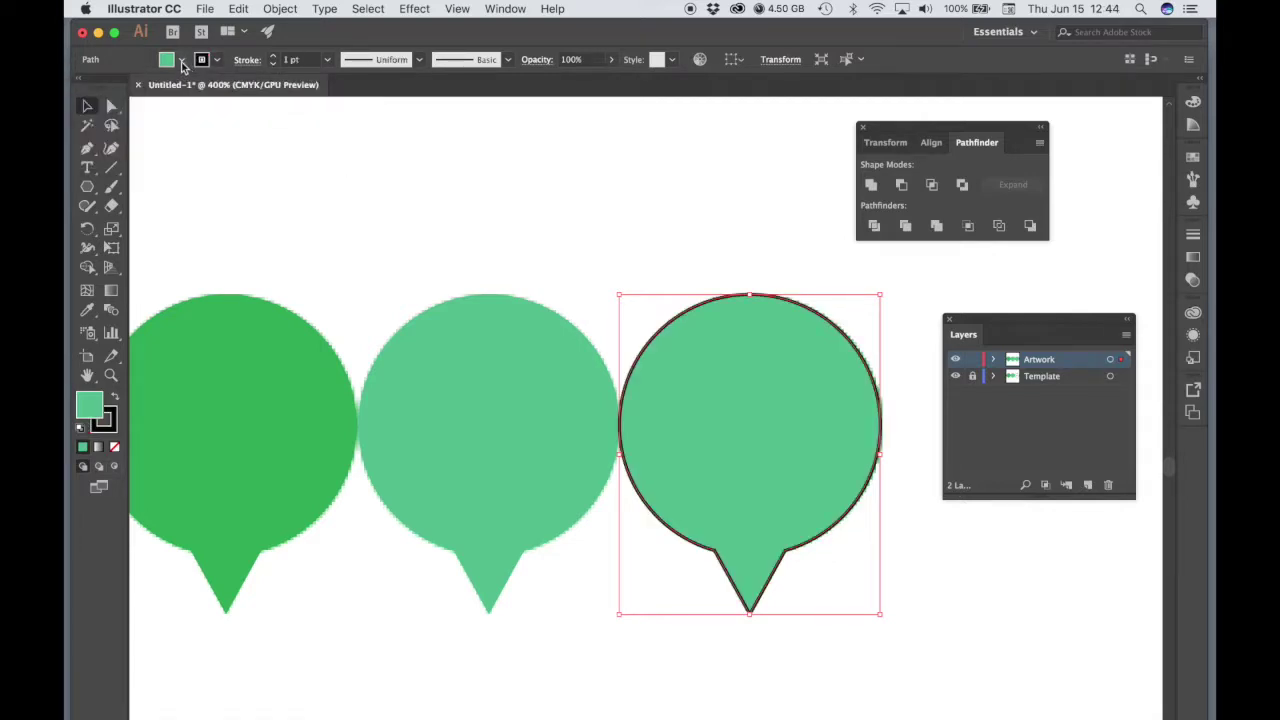
click(182, 60)
click(75, 87)
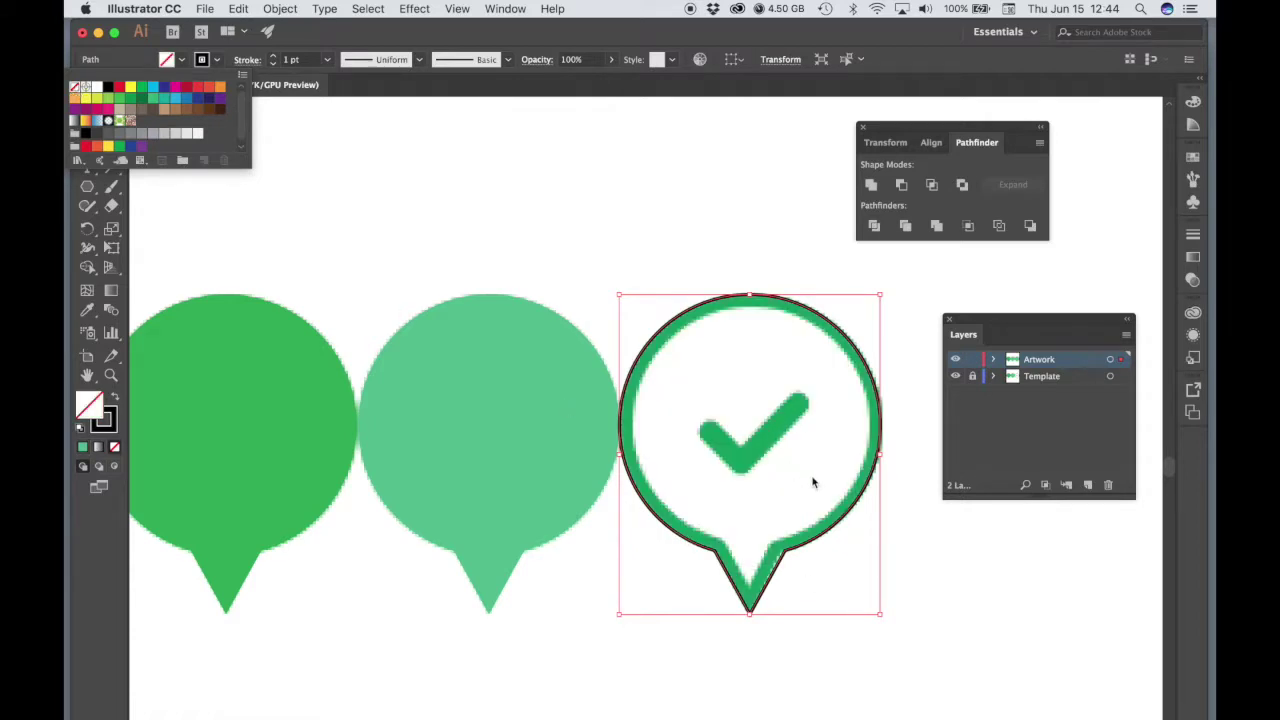
click(918, 601)
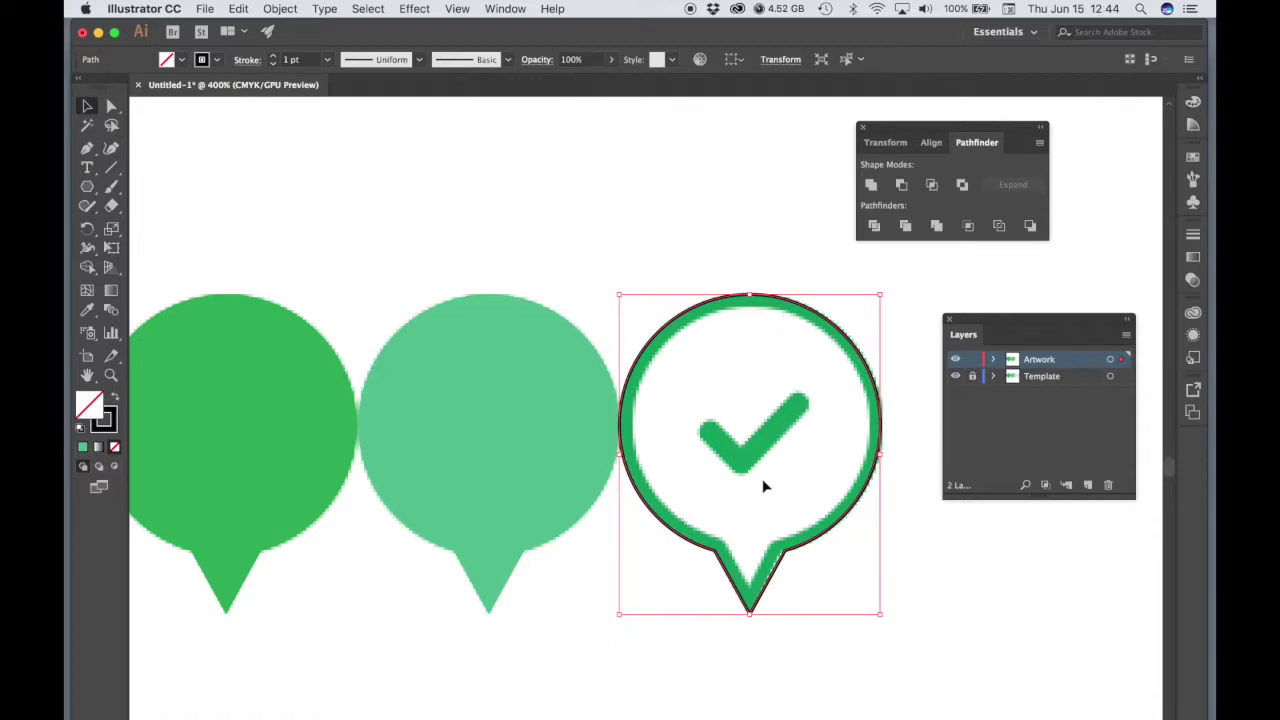
click(327, 62)
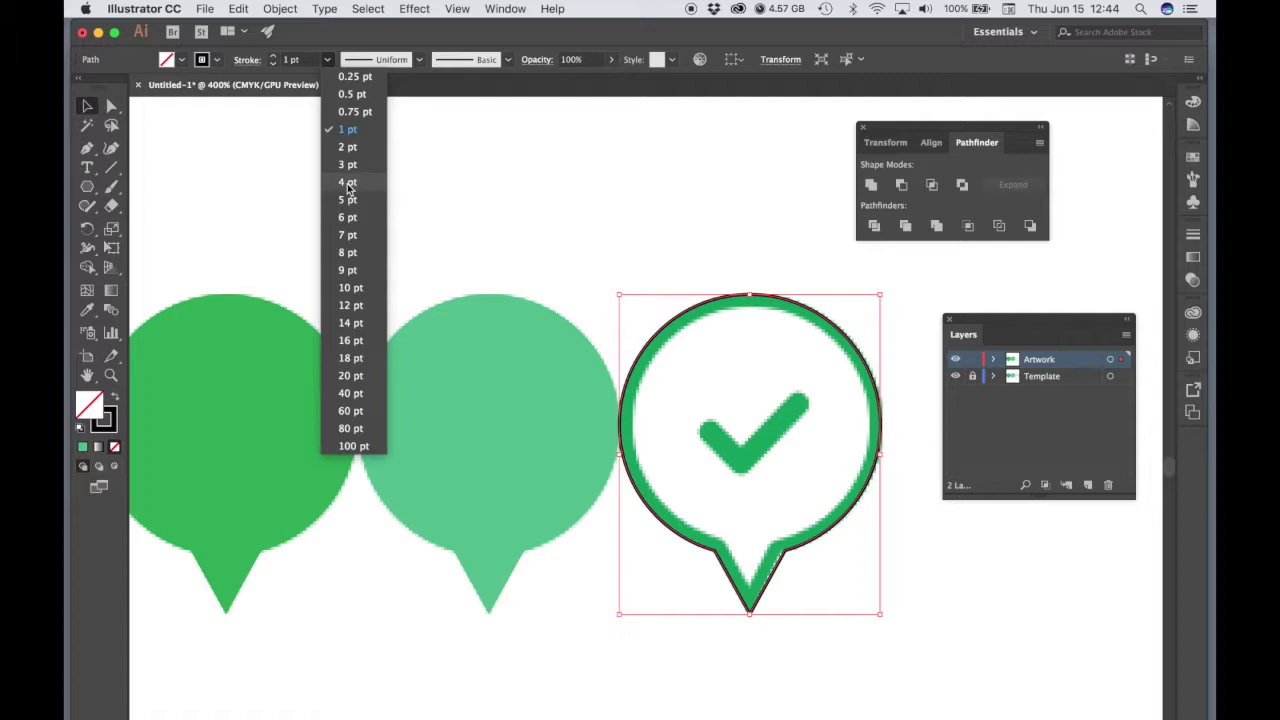
click(348, 184)
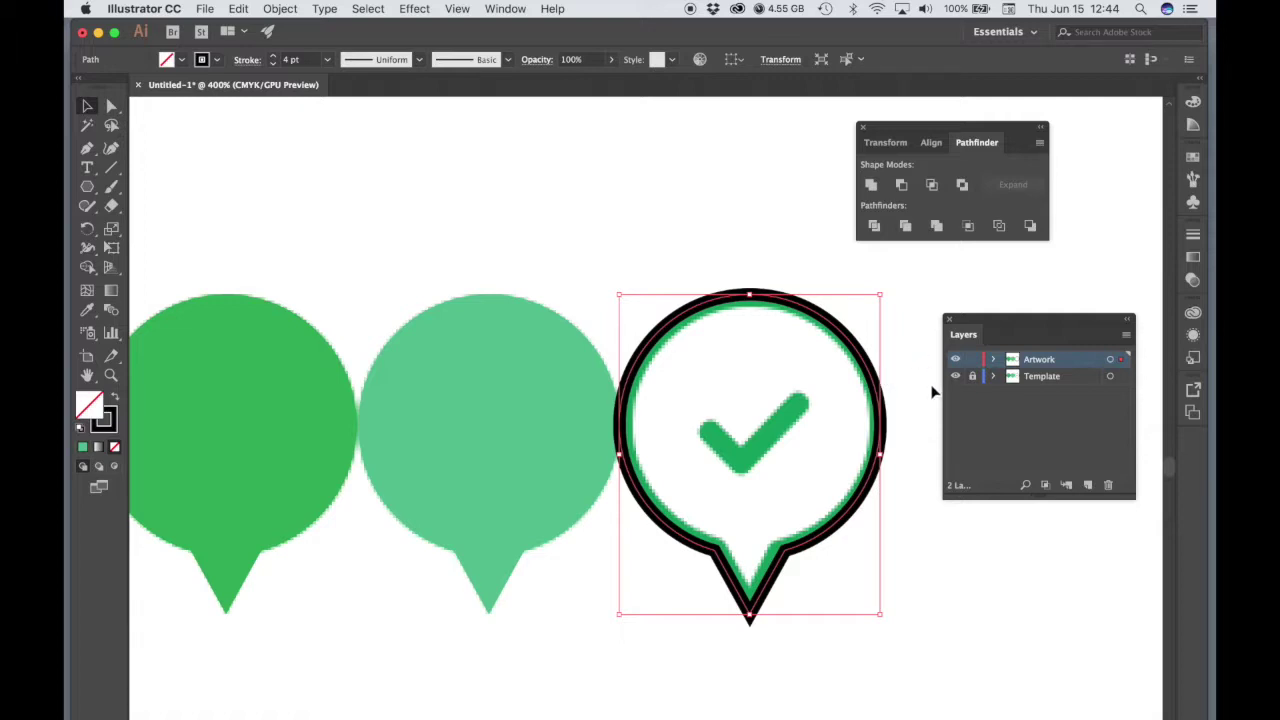
Align the third pin's stroke to the inside and set its corners to Round Join
click(1195, 237)
mouse_move(1015, 229)
mouse_down()
mouse_move(737, 209)
mouse_move(640, 150)
mouse_move(425, 162)
mouse_move(325, 152)
mouse_up()
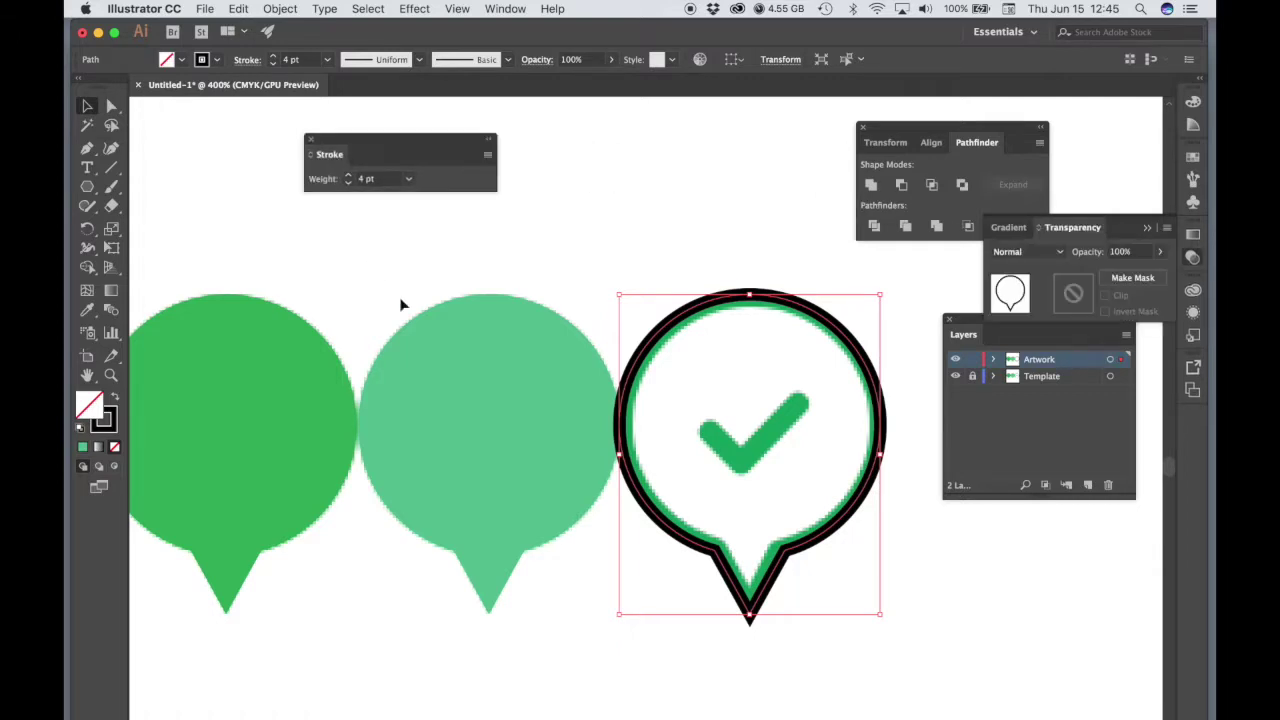
click(487, 155)
click(553, 156)
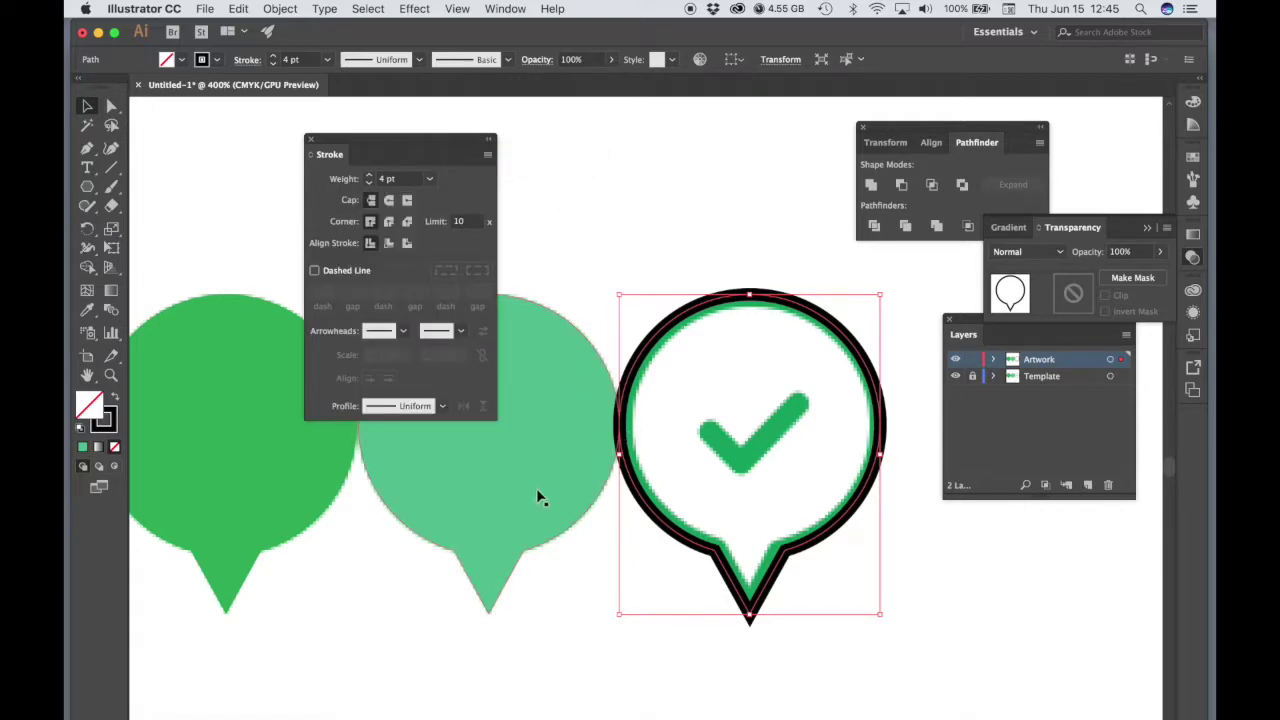
click(391, 245)
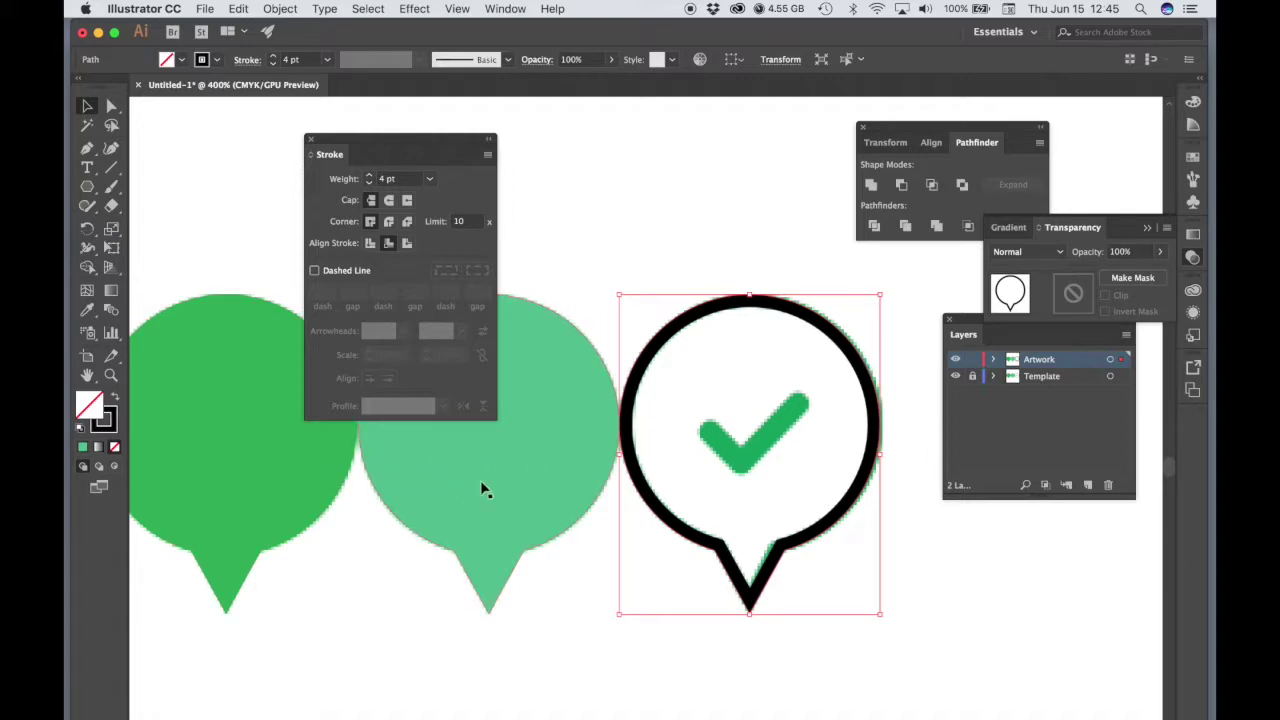
drag(414, 137, 467, 135)
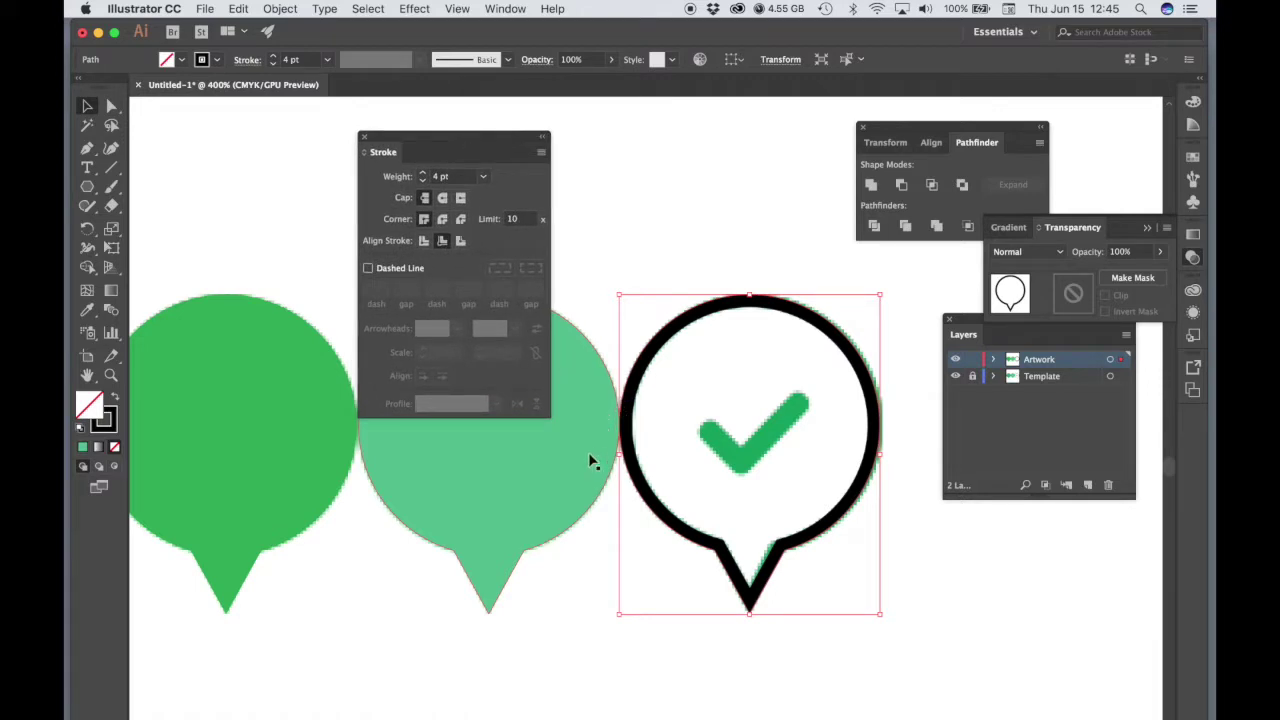
click(441, 219)
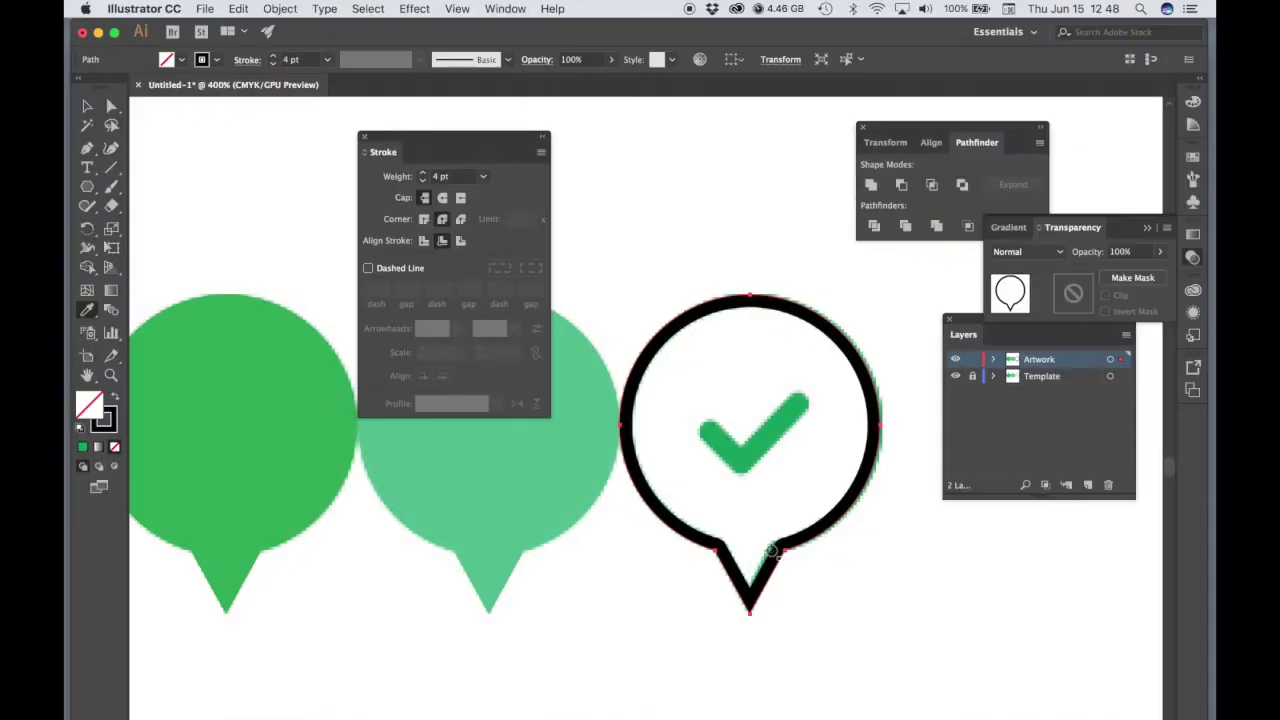
Apply Expand Appearance to the outlined pin to turn its stroke into a filled shape
click(281, 9)
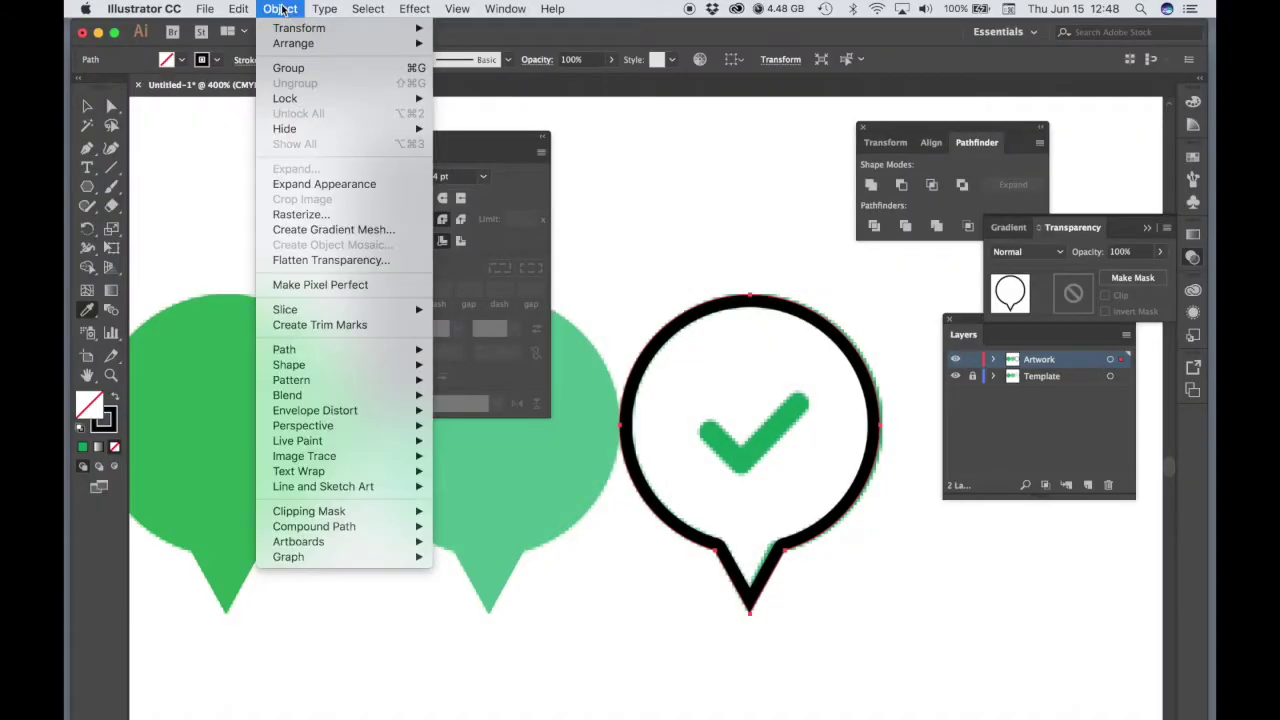
click(289, 186)
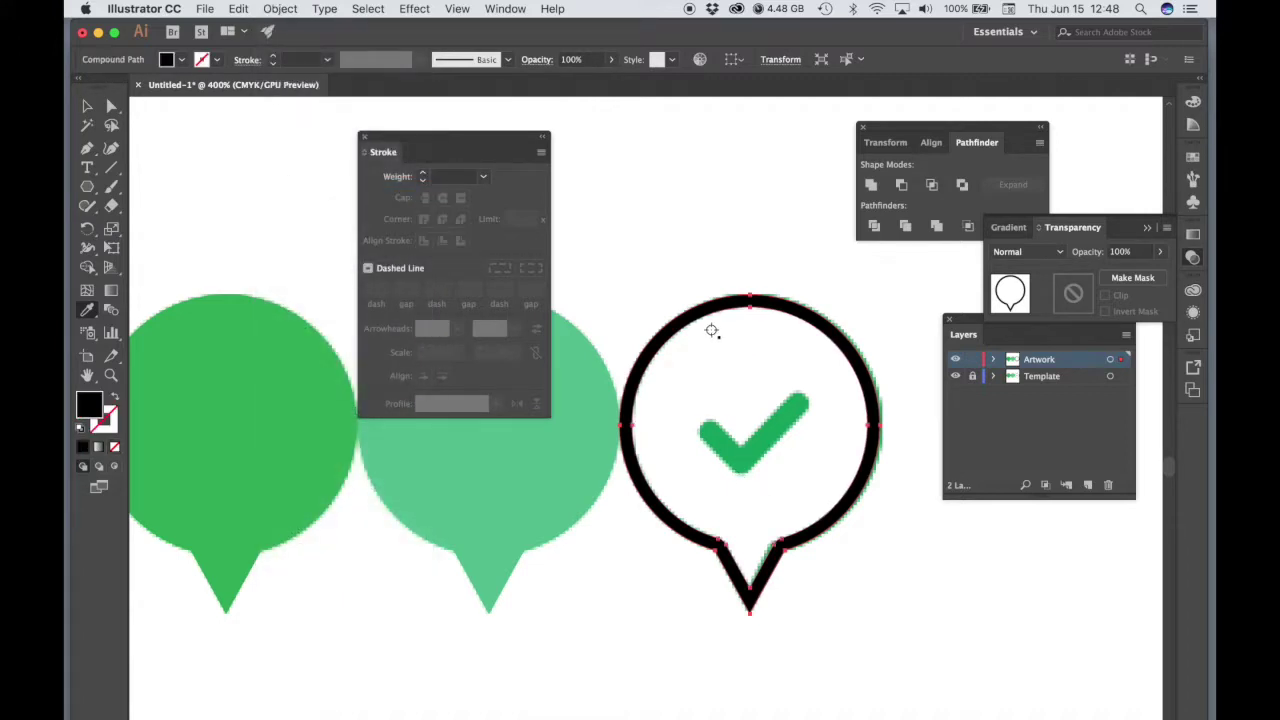
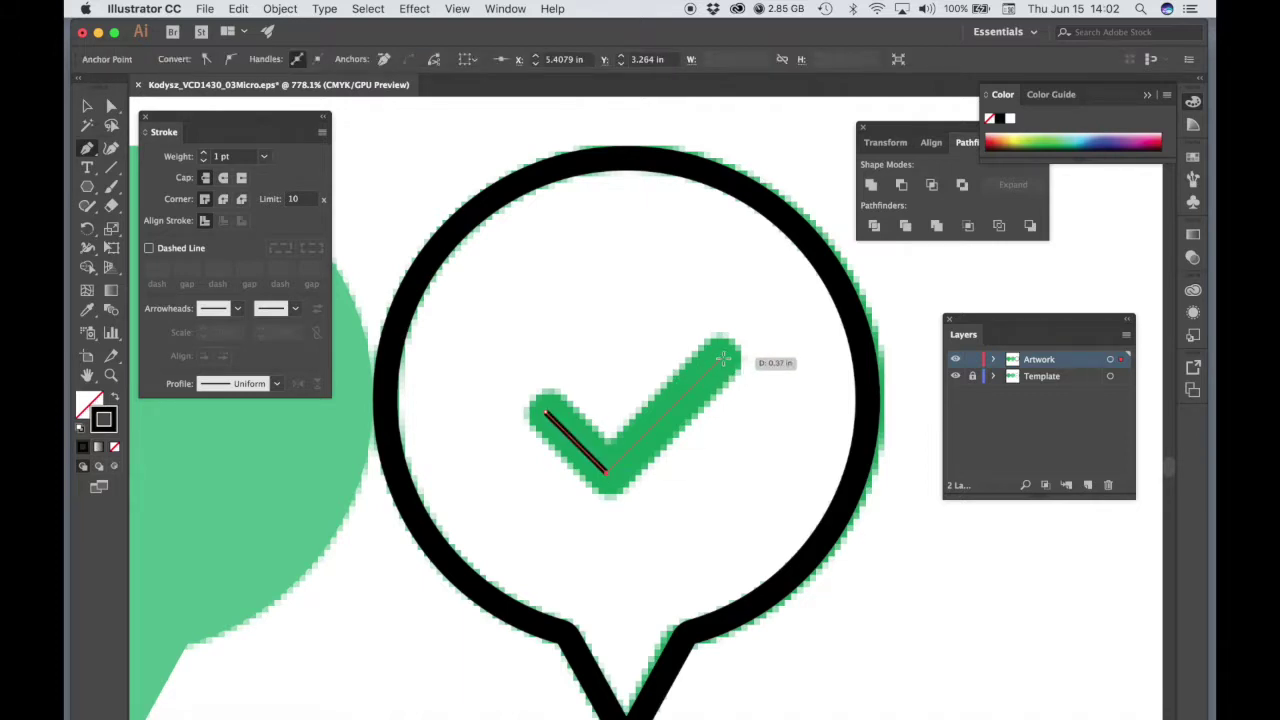
Finish the open checkmark path at the tip of its long arm and set its stroke weight to 6 pt
click(722, 356)
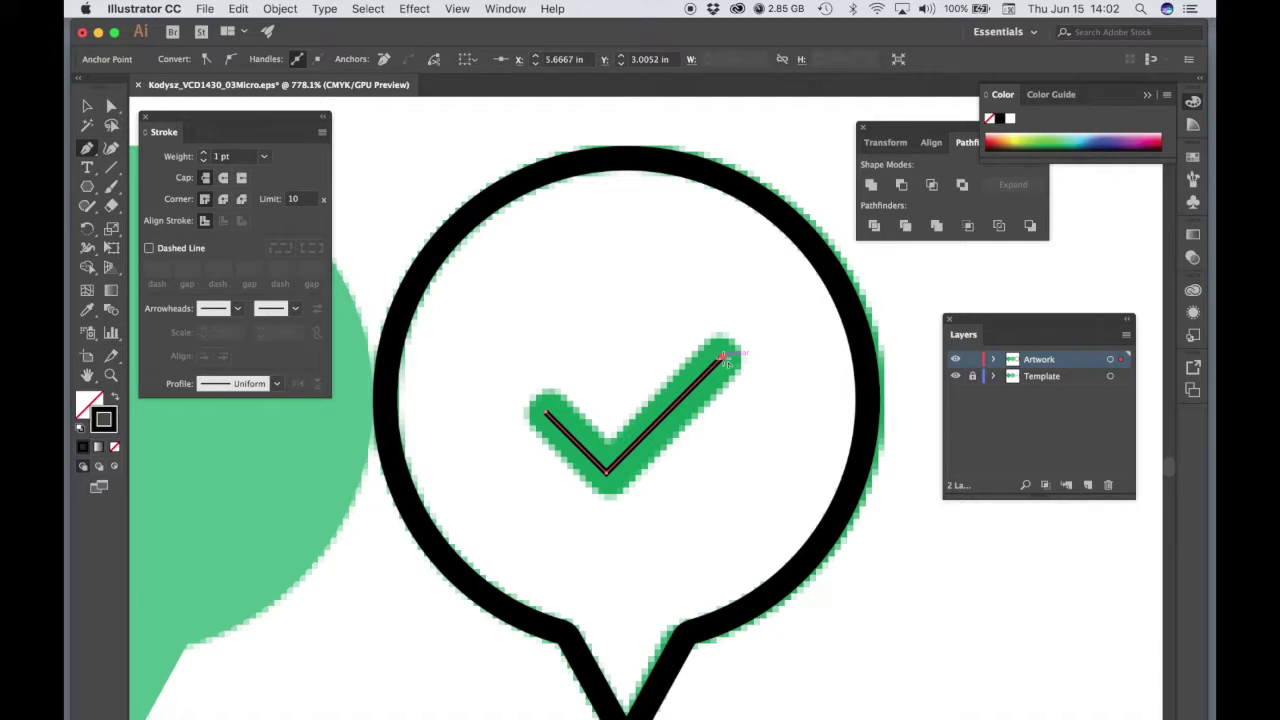
key(Escape)
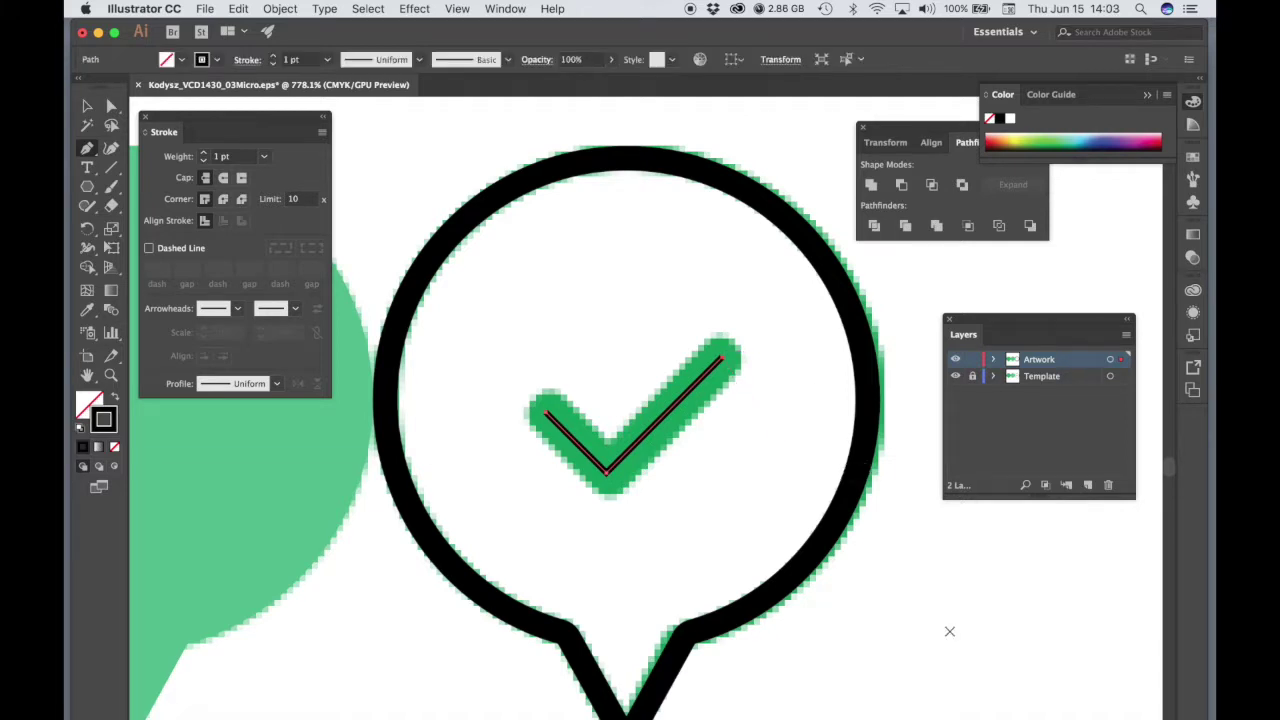
click(264, 157)
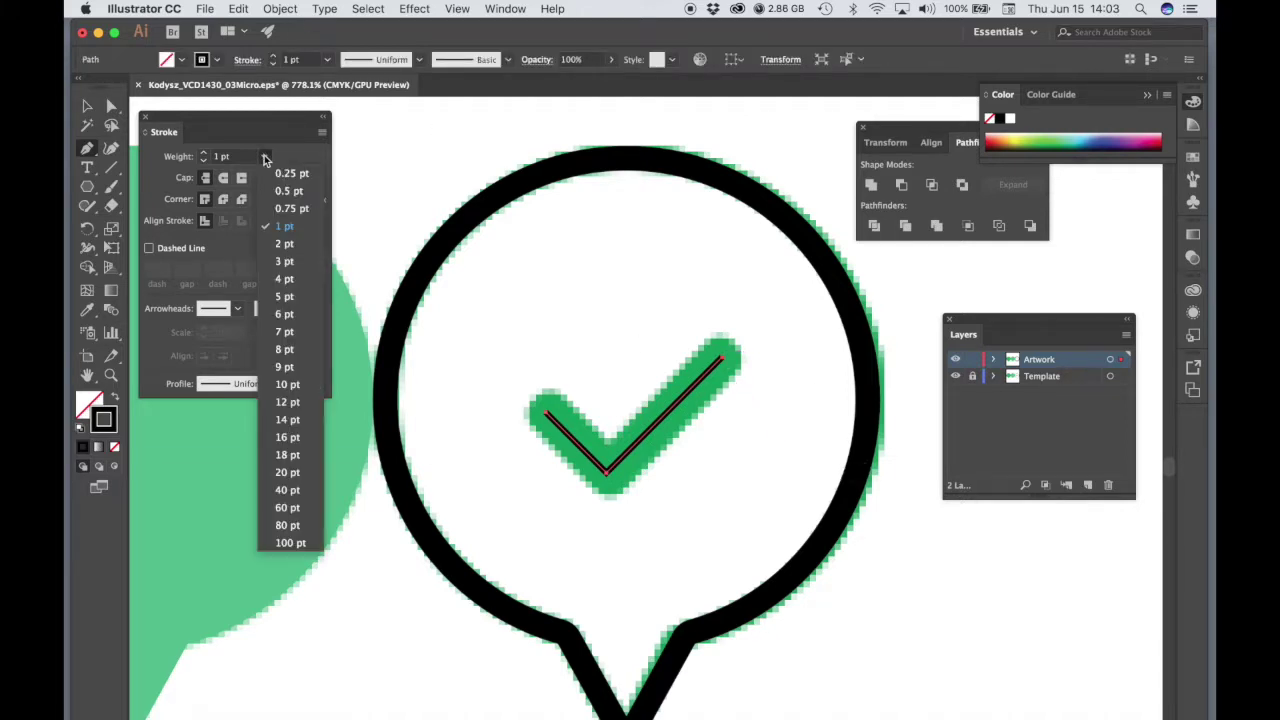
click(285, 315)
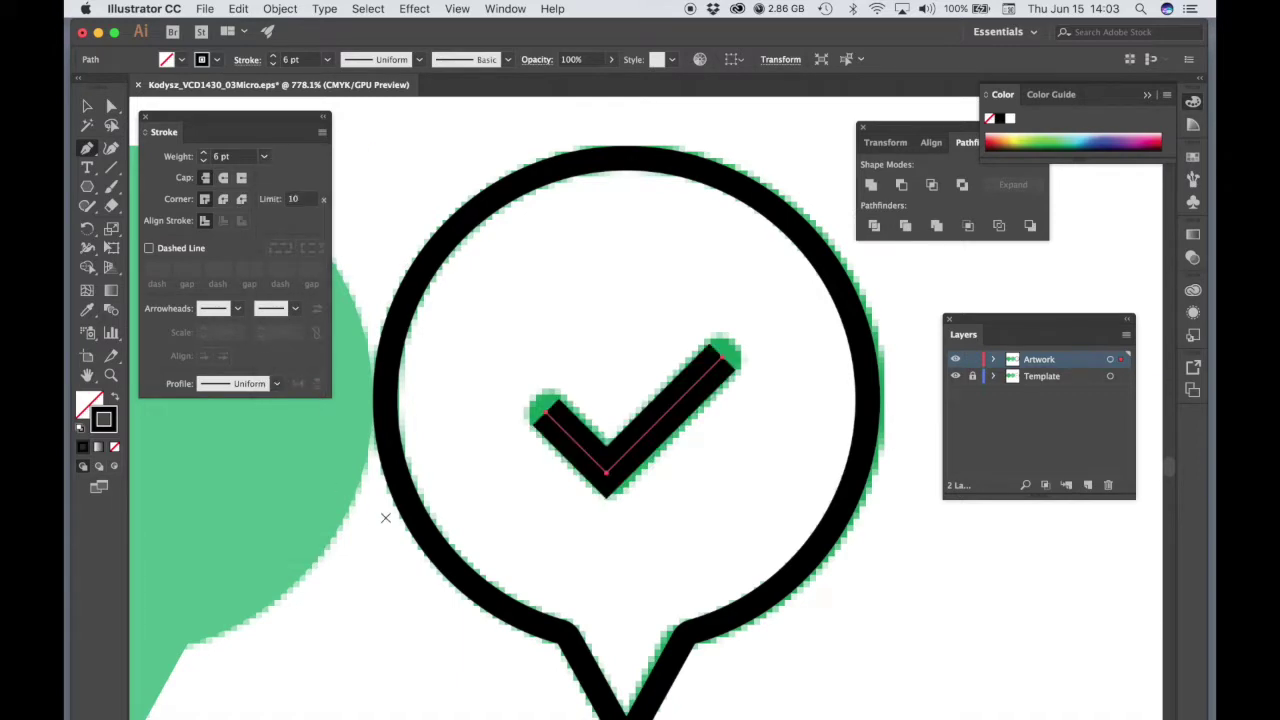
Apply round caps and a round join to the checkmark's stroke
click(225, 179)
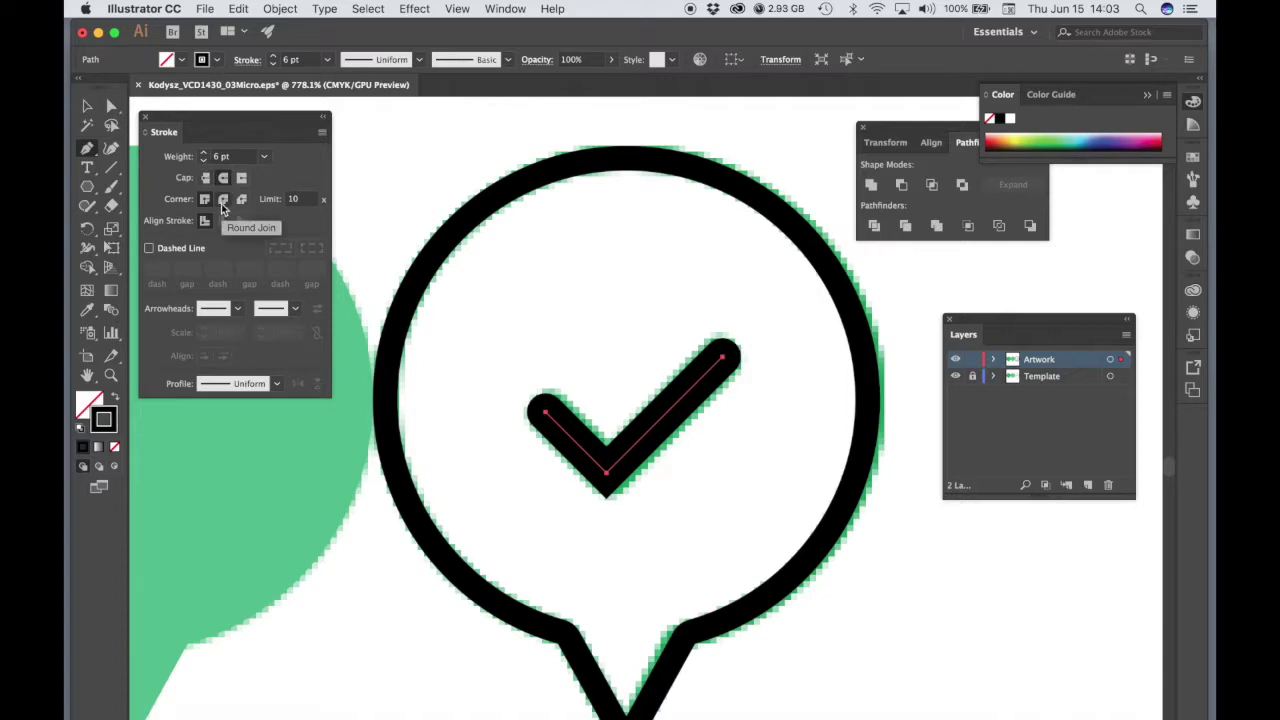
click(222, 204)
click(87, 106)
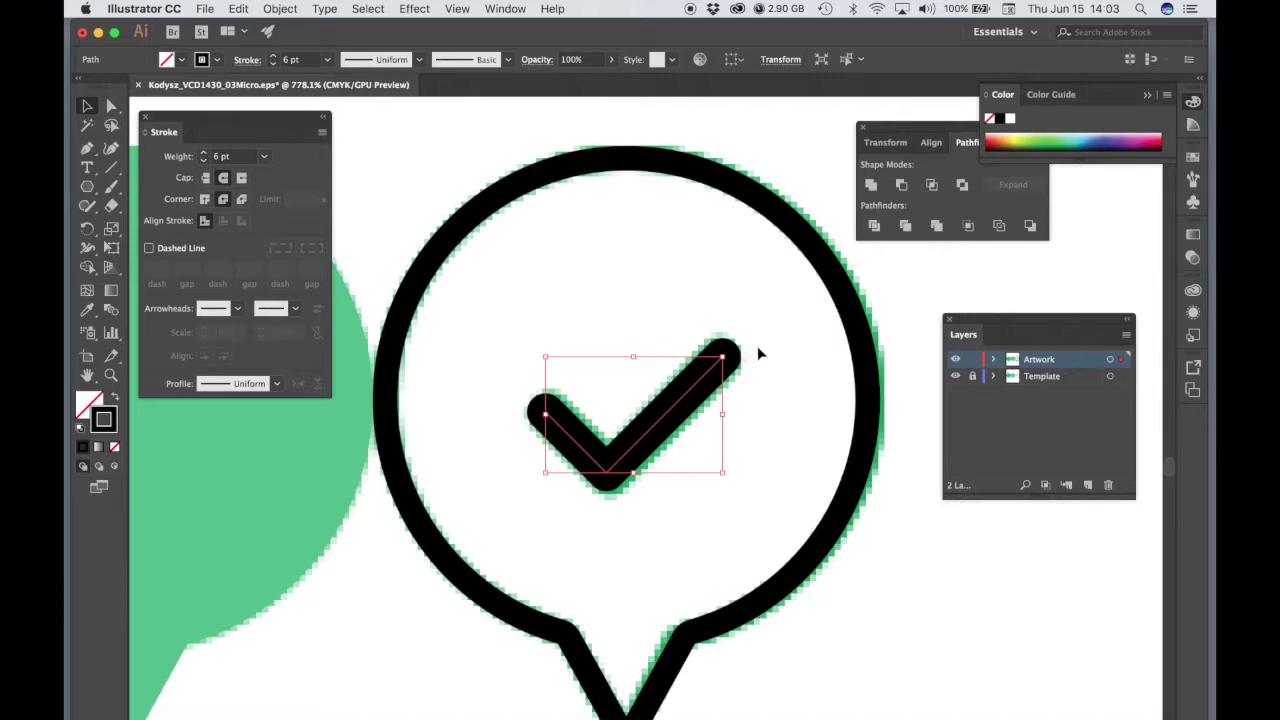
Shorten the checkmark's long arm by moving its end anchor point inward to about X 5.57 in, Y 3.1 in
click(110, 108)
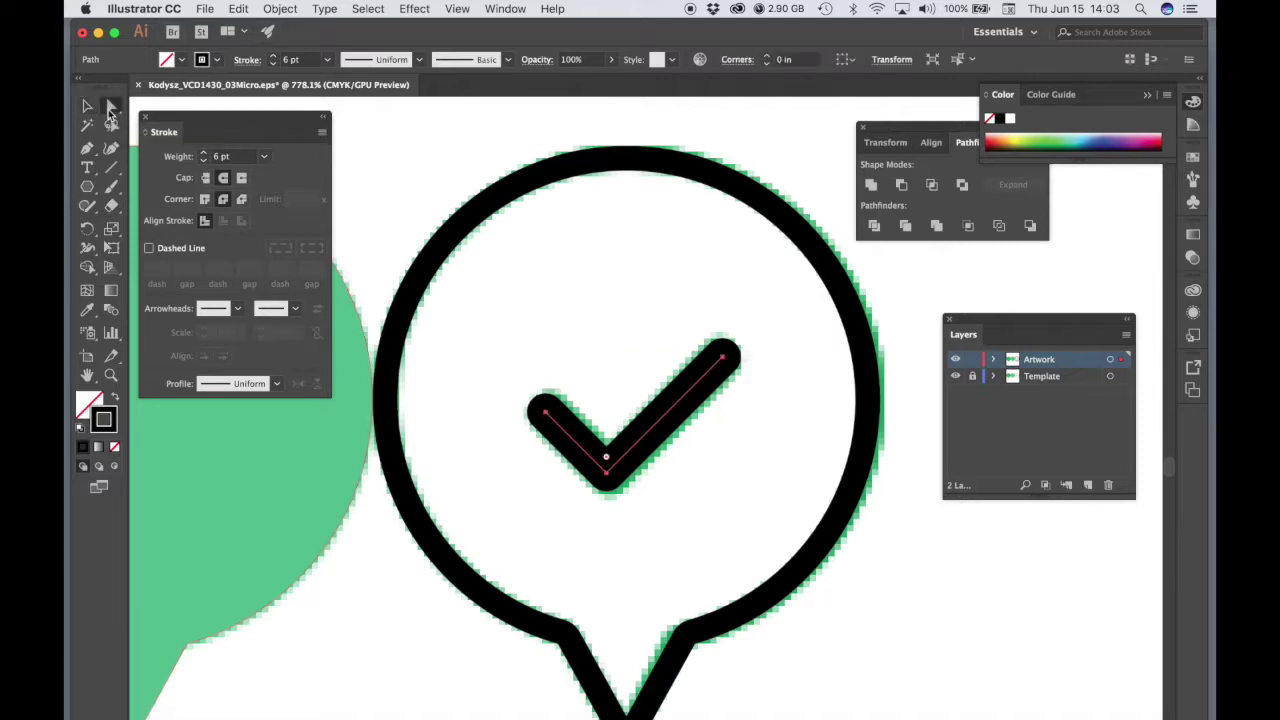
click(722, 360)
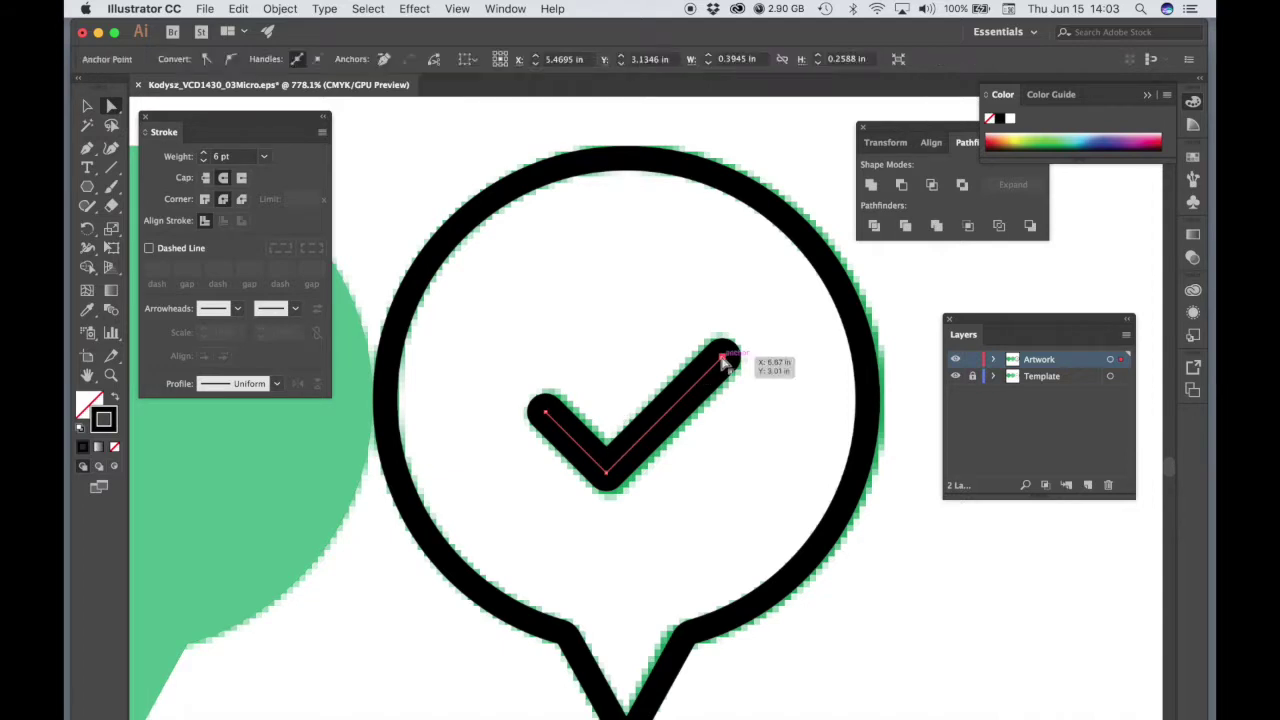
drag(723, 360, 680, 403)
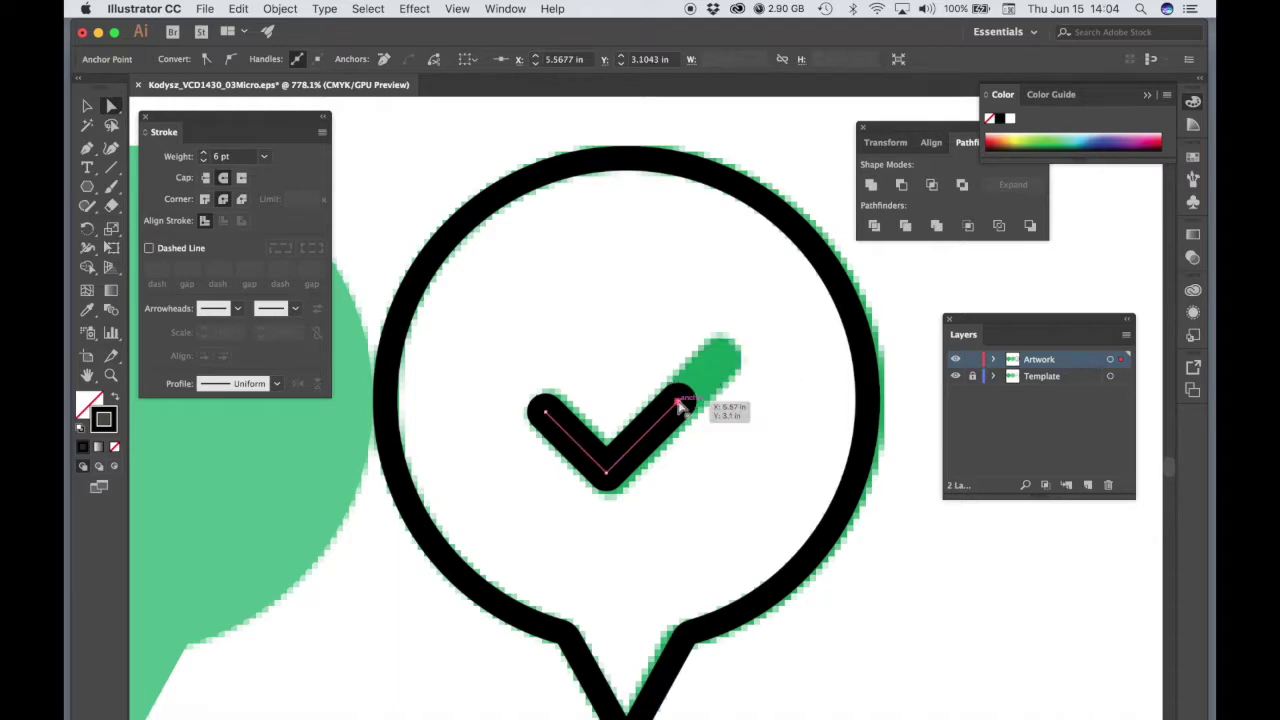
Extend the checkmark's long arm to the template's tip by moving its end anchor point to about X 5.66 in, Y 3.01 in
key(super+shift+a)
mouse_move(681, 401)
mouse_down()
mouse_move(752, 365)
mouse_move(757, 324)
mouse_move(721, 357)
mouse_up()
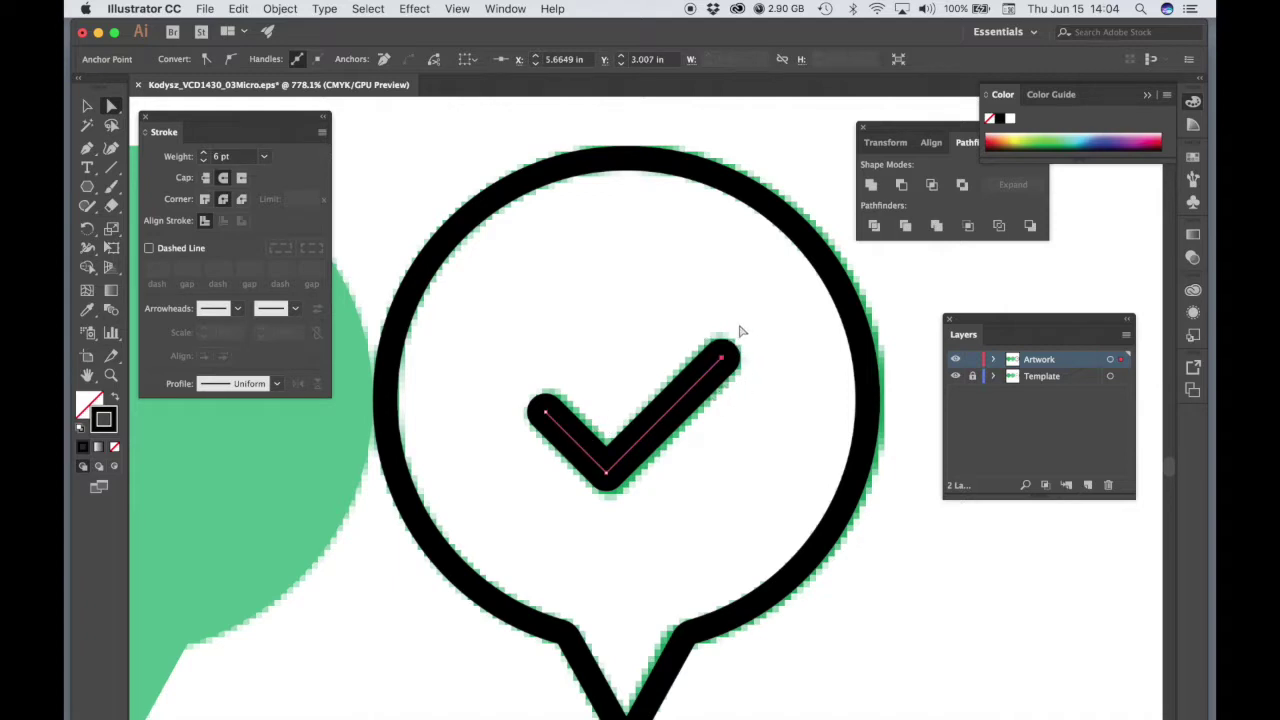
key(v)
Expand the checkmark's fill and stroke into a filled shape
scroll(937, 617, down, 1)
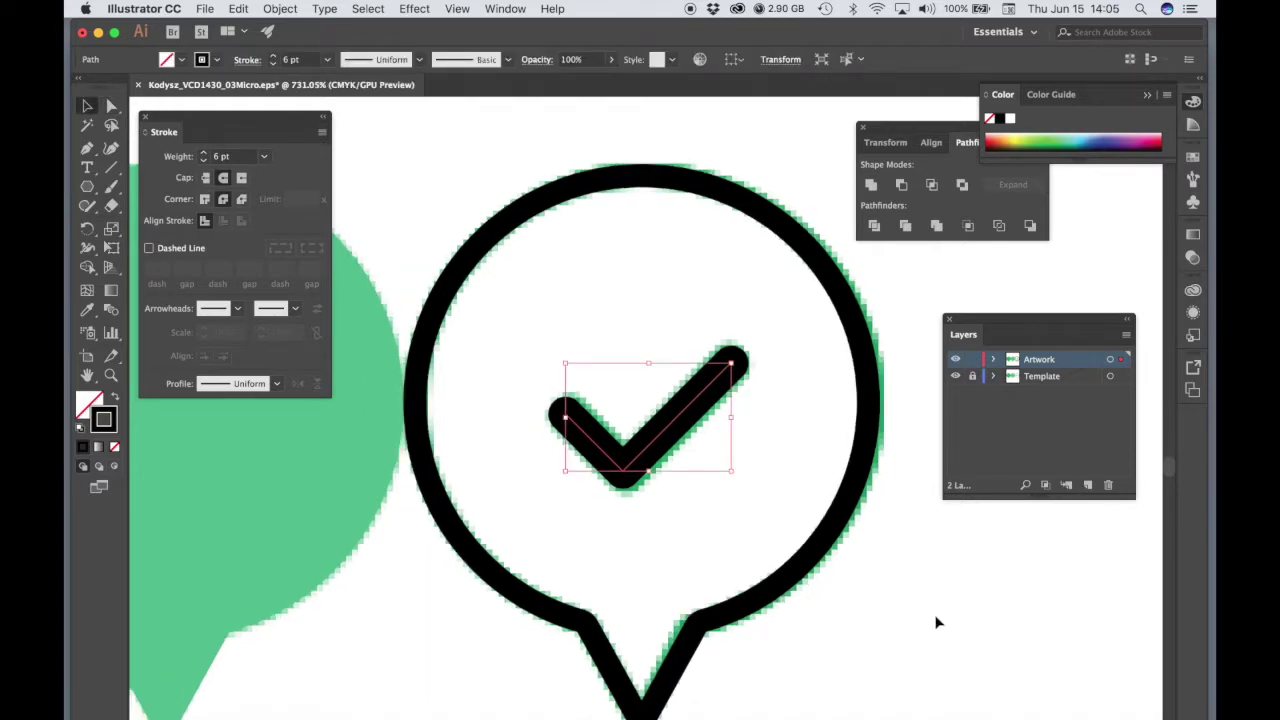
click(277, 8)
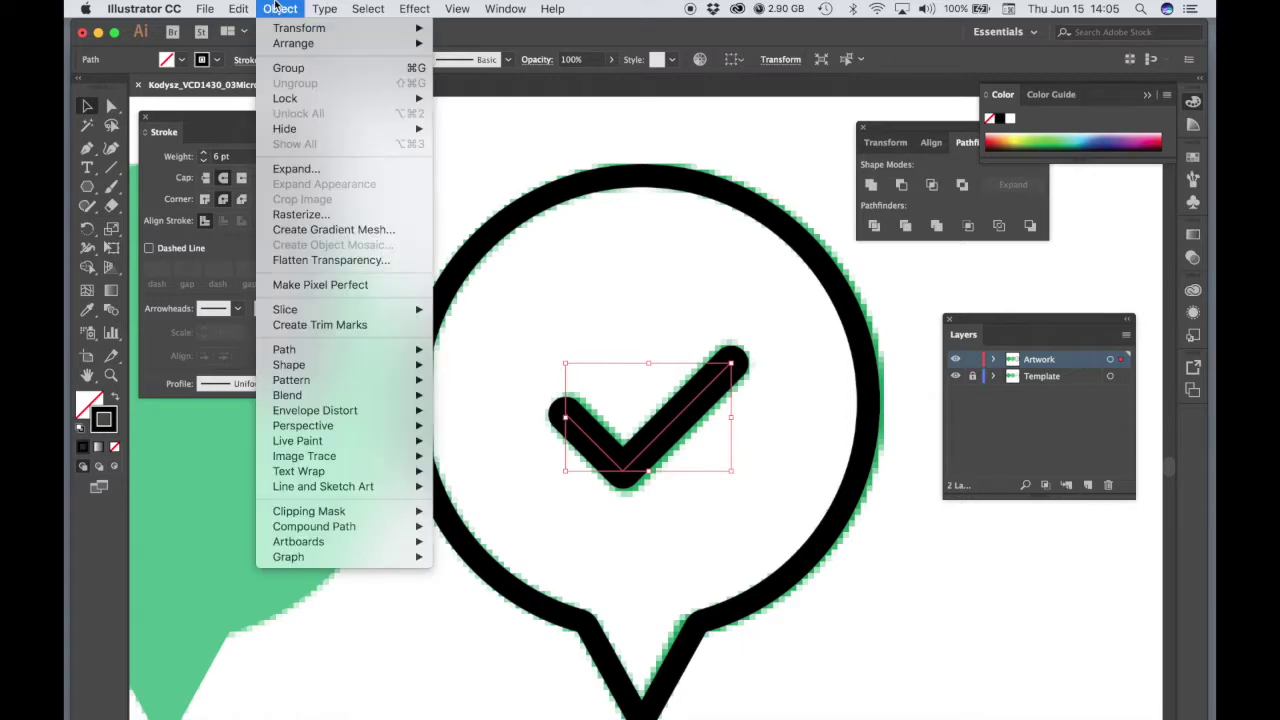
click(296, 168)
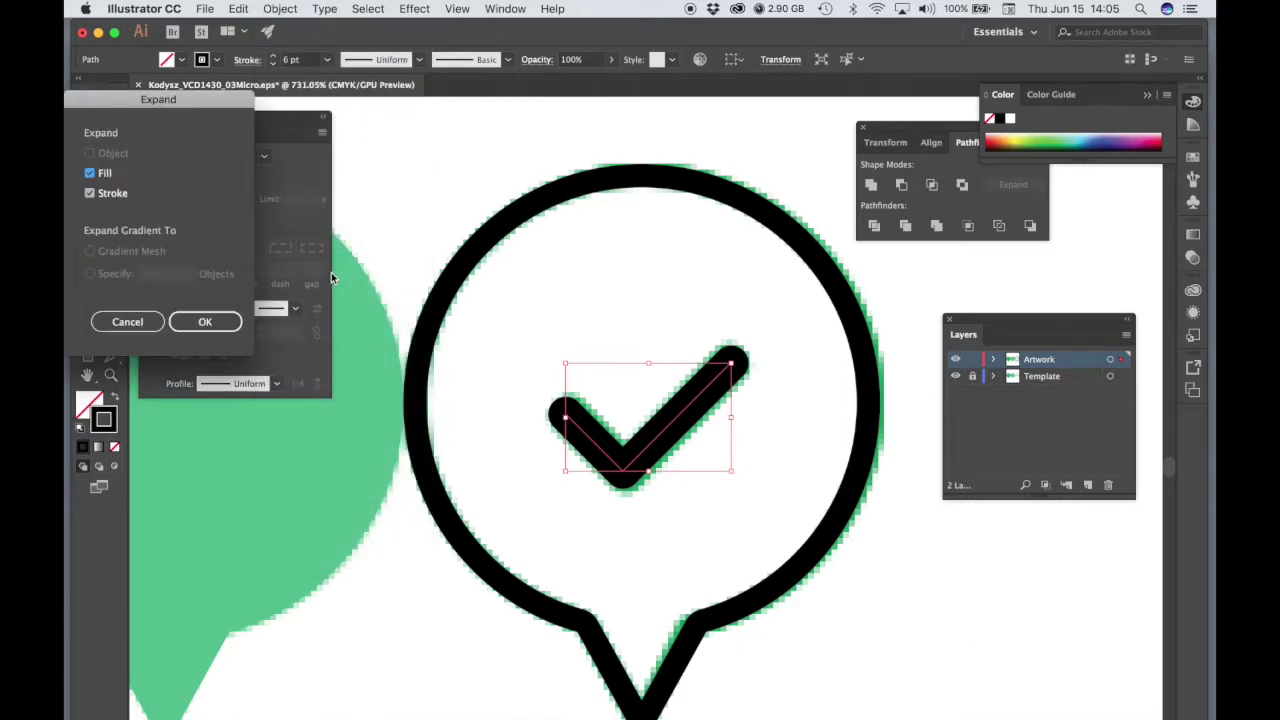
click(222, 322)
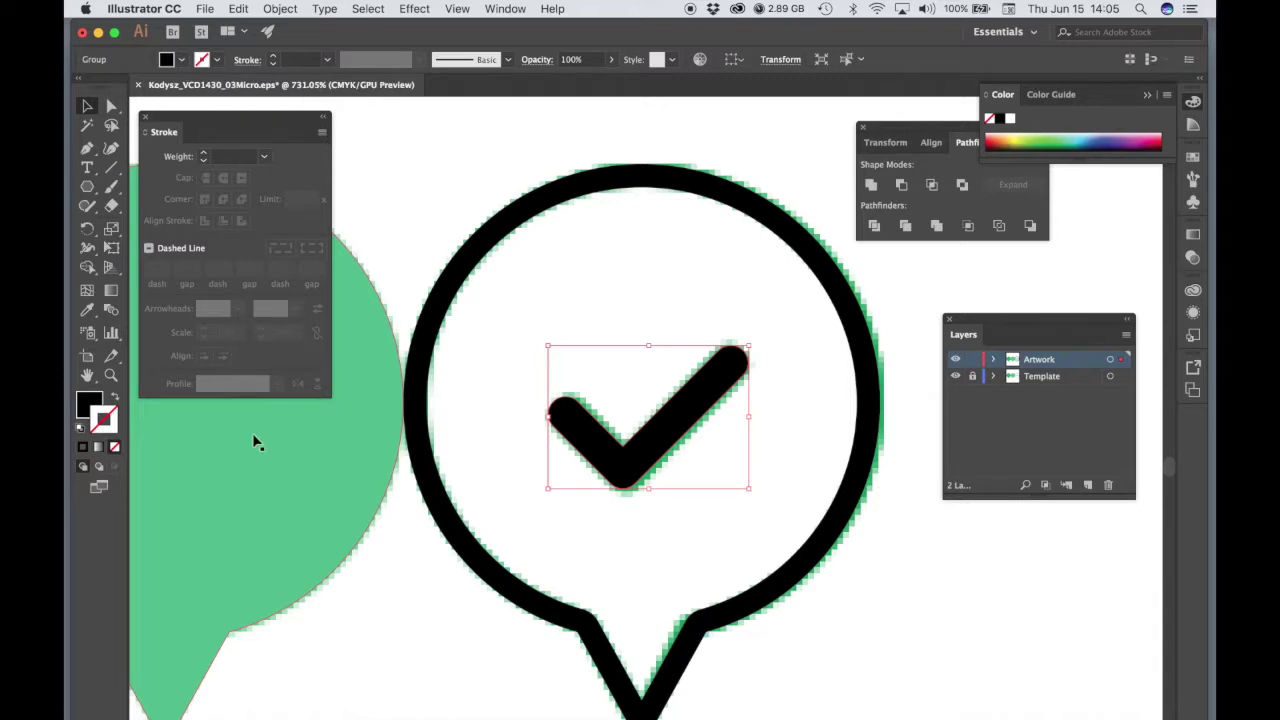
Recolour the checkmark with the dark green sampled from the leftmost pin using the Eyedropper
alt+super+click(523, 468)
alt+super+click(523, 470)
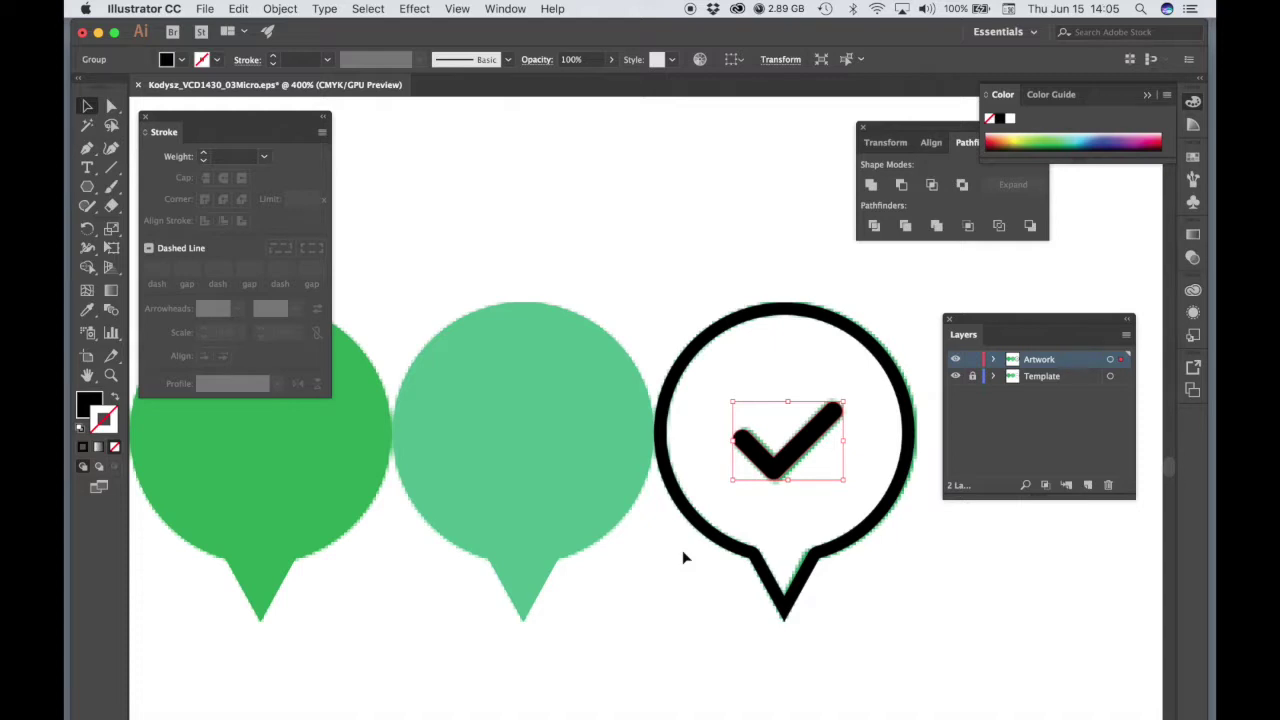
click(87, 311)
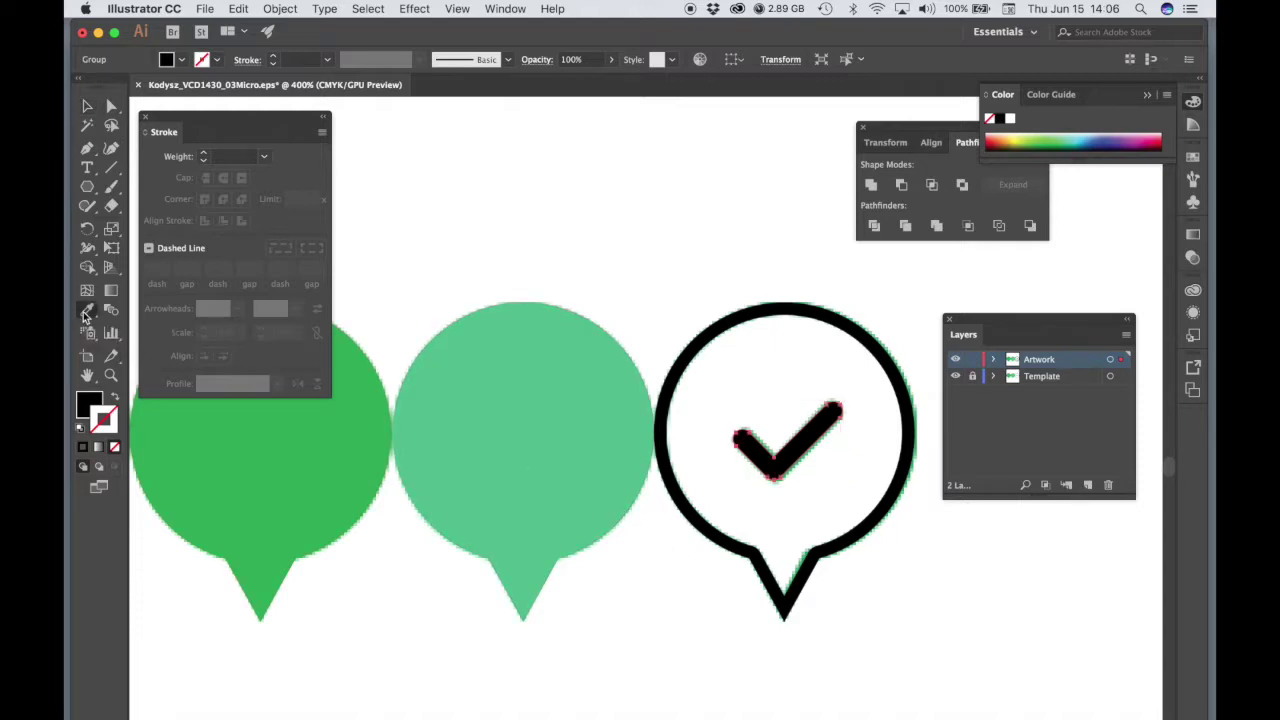
click(320, 475)
click(87, 106)
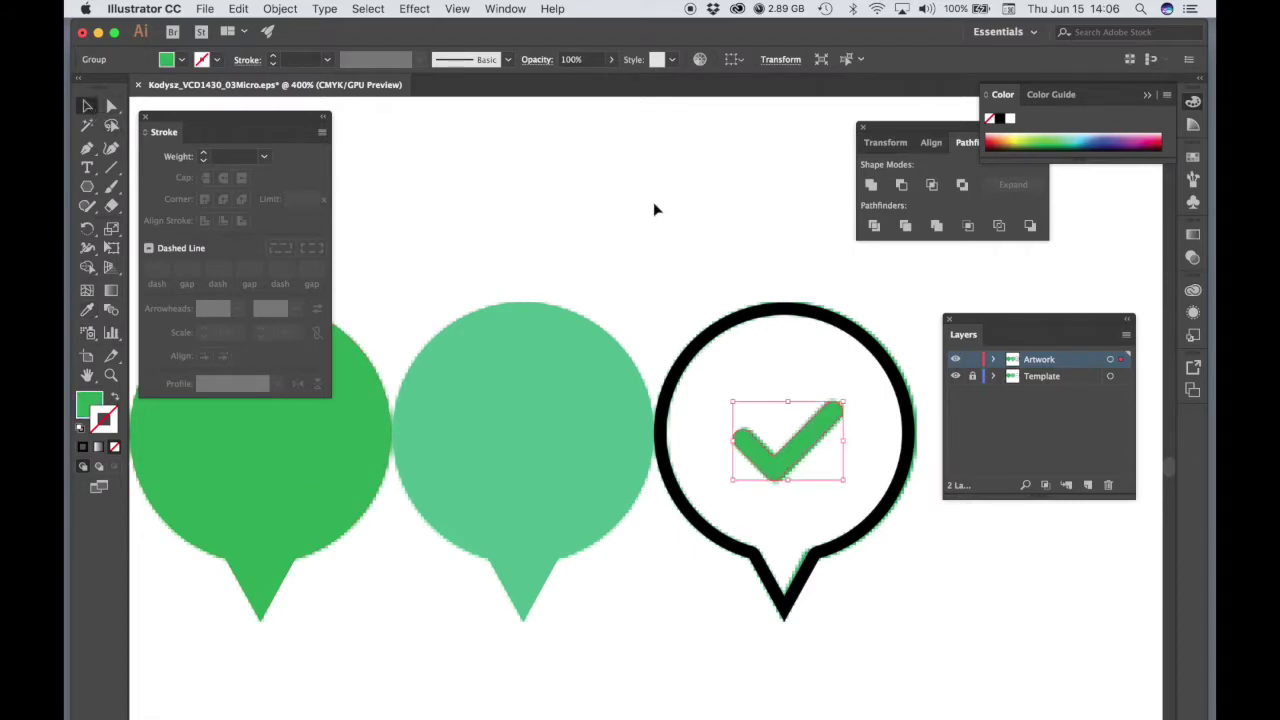
Recolour the outlined pin with the same dark green sampled from the leftmost pin
click(779, 322)
click(87, 311)
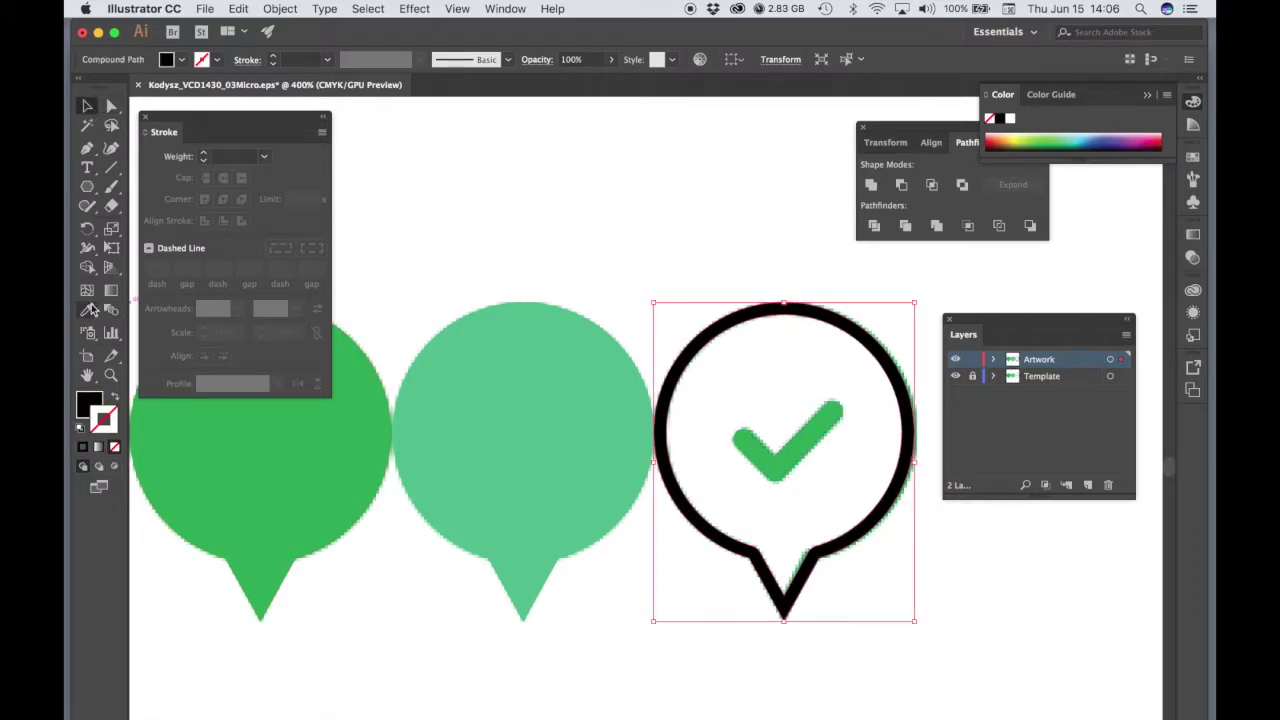
click(276, 453)
click(87, 106)
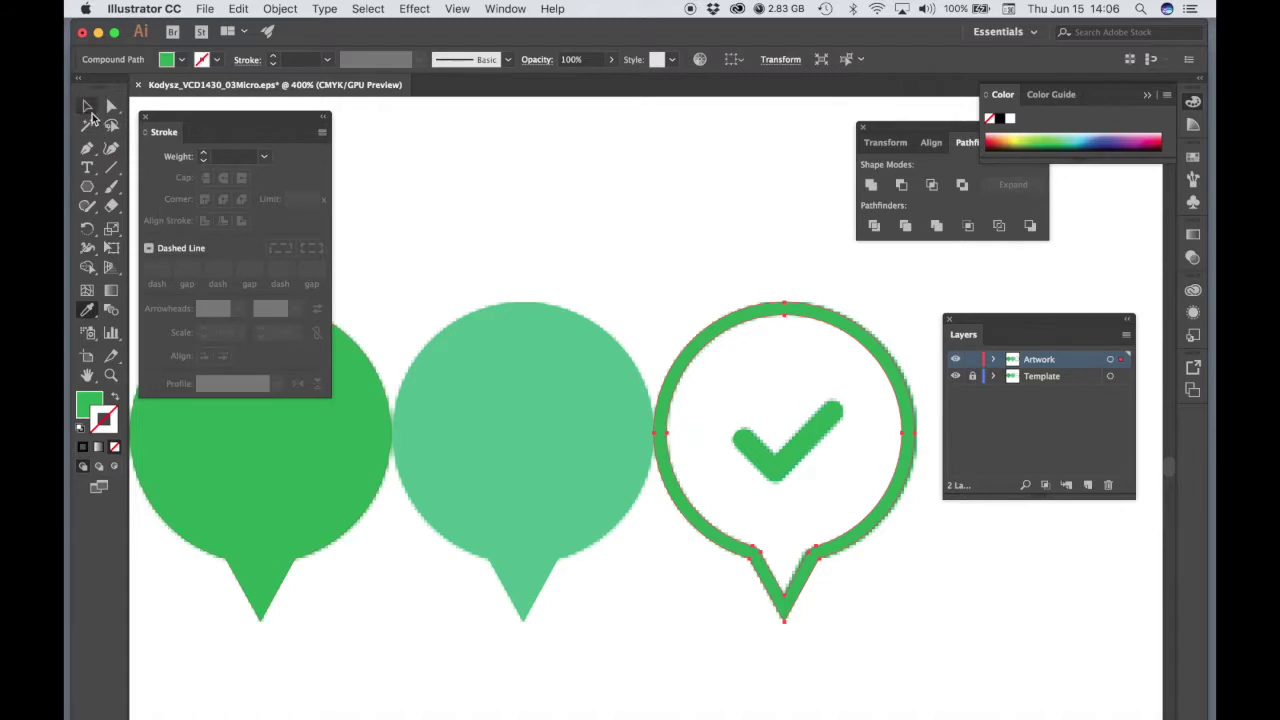
Release the outlined pin's compound path copy into separate outer and inner shapes
key(super+equal)
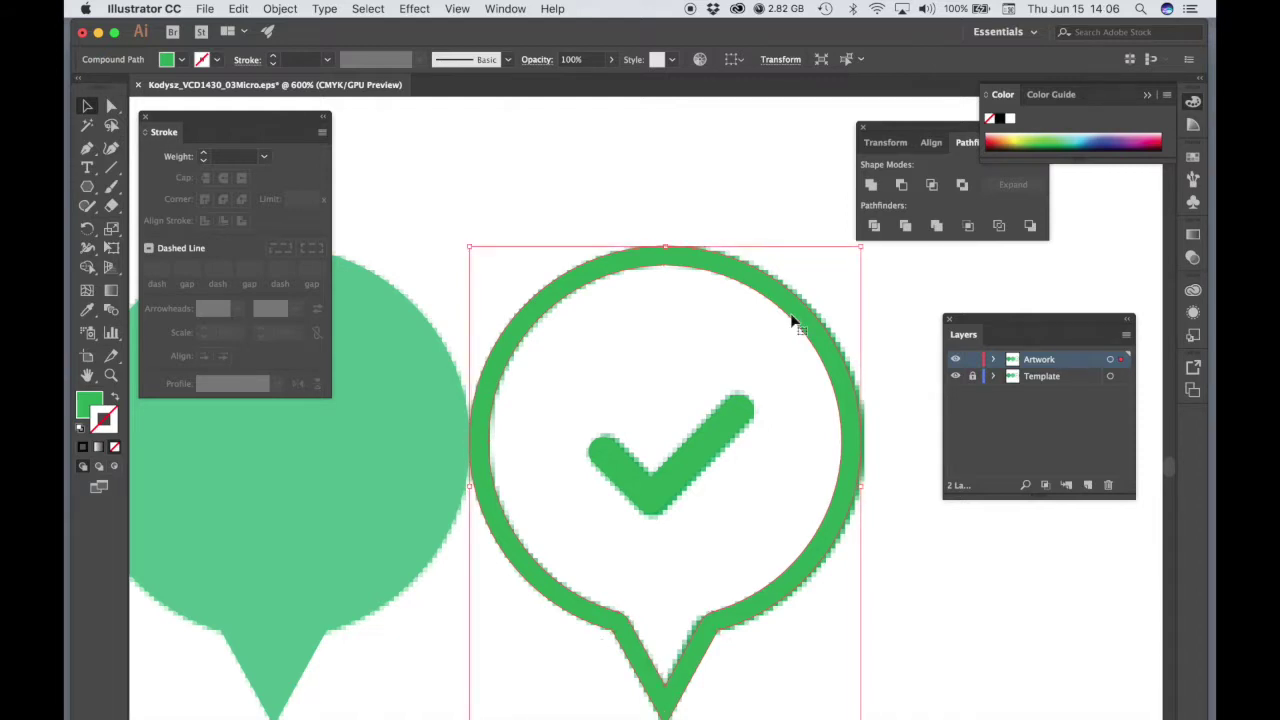
key(a)
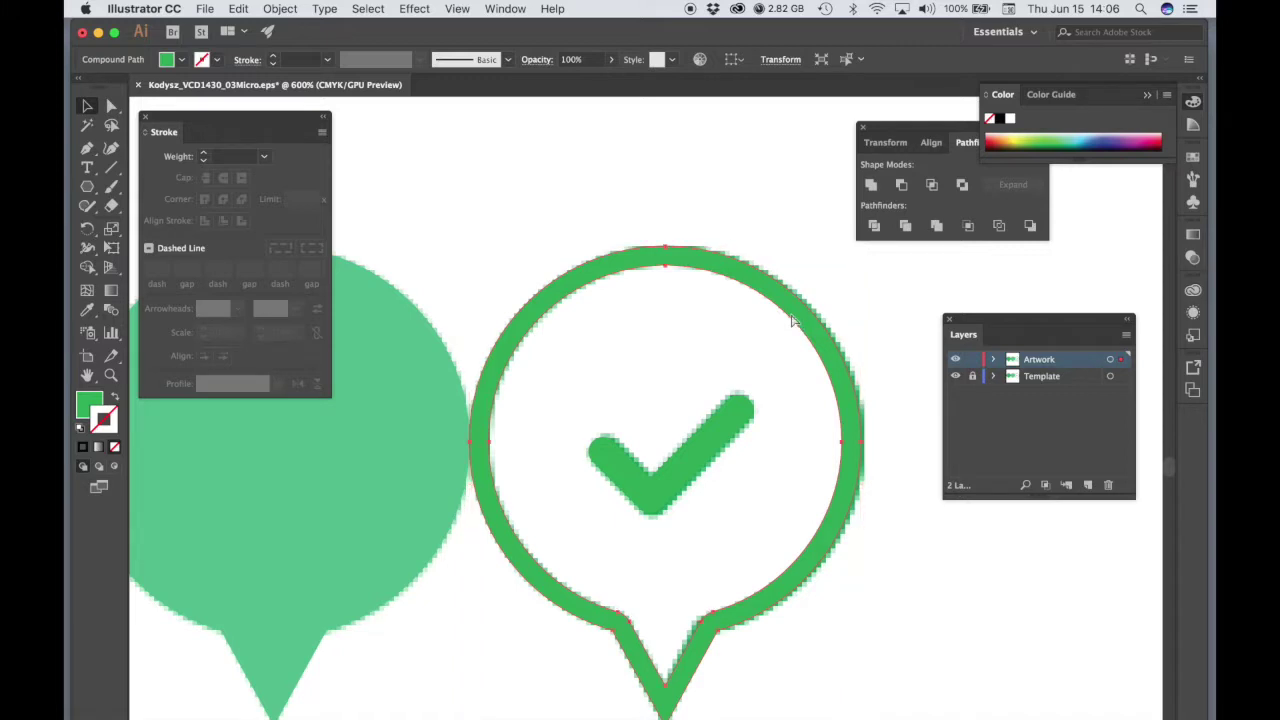
key(v)
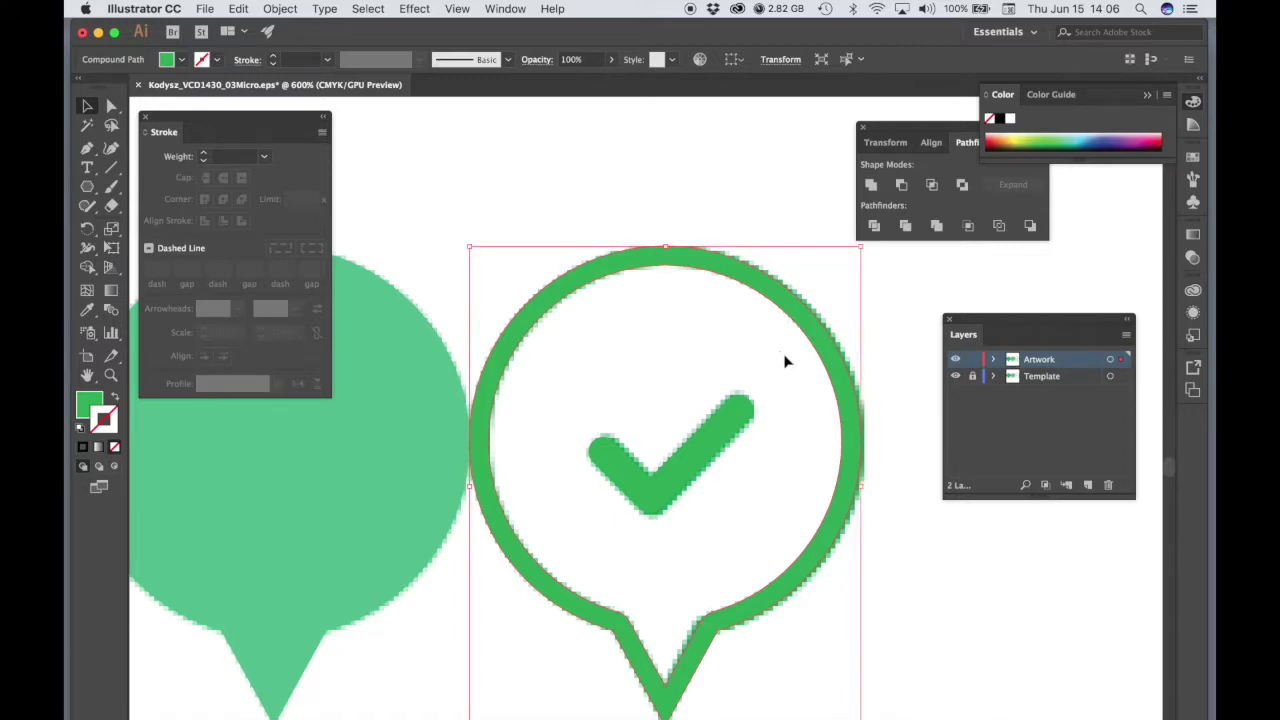
right_click(766, 289)
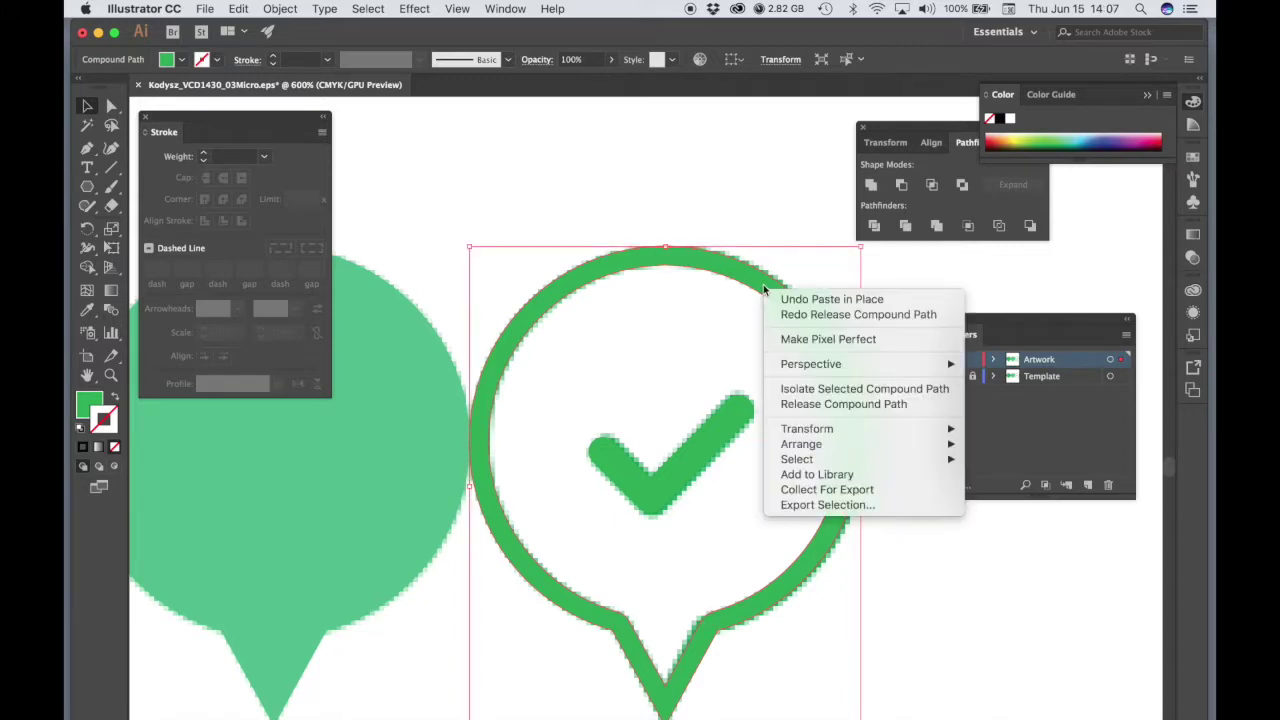
click(812, 404)
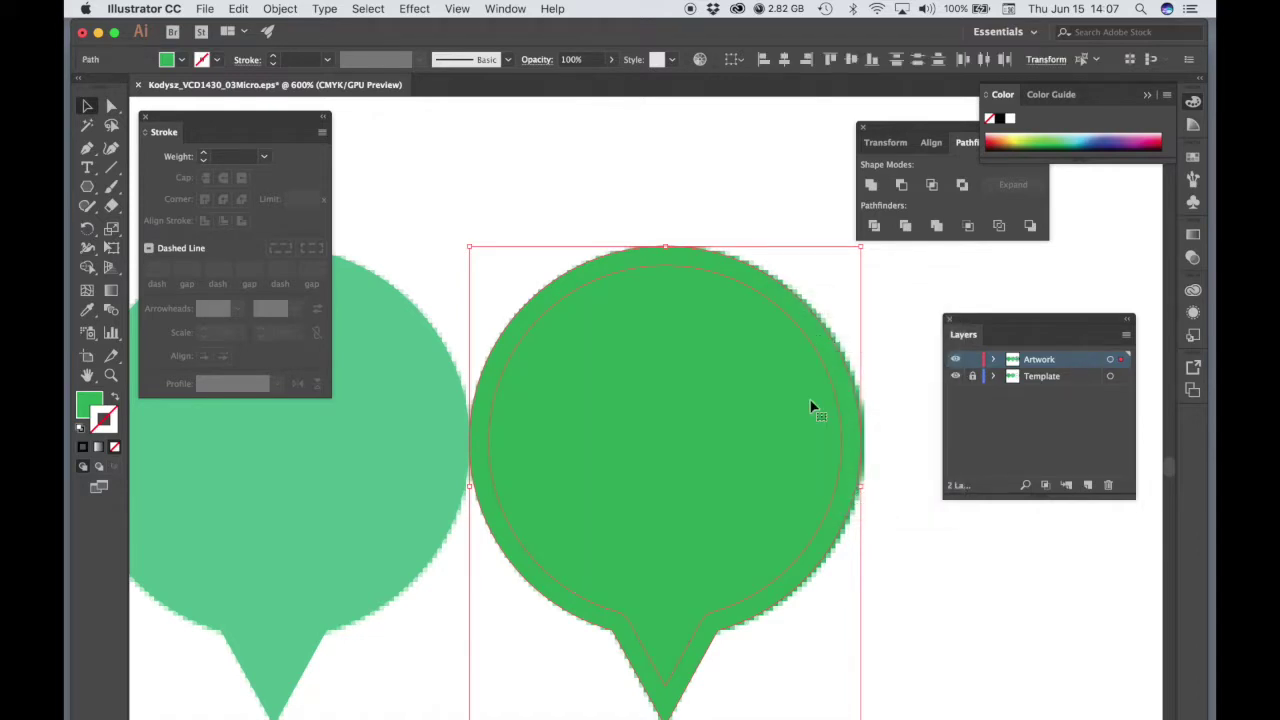
Delete the released outer pin shape, keeping the inner shape
click(750, 200)
click(757, 279)
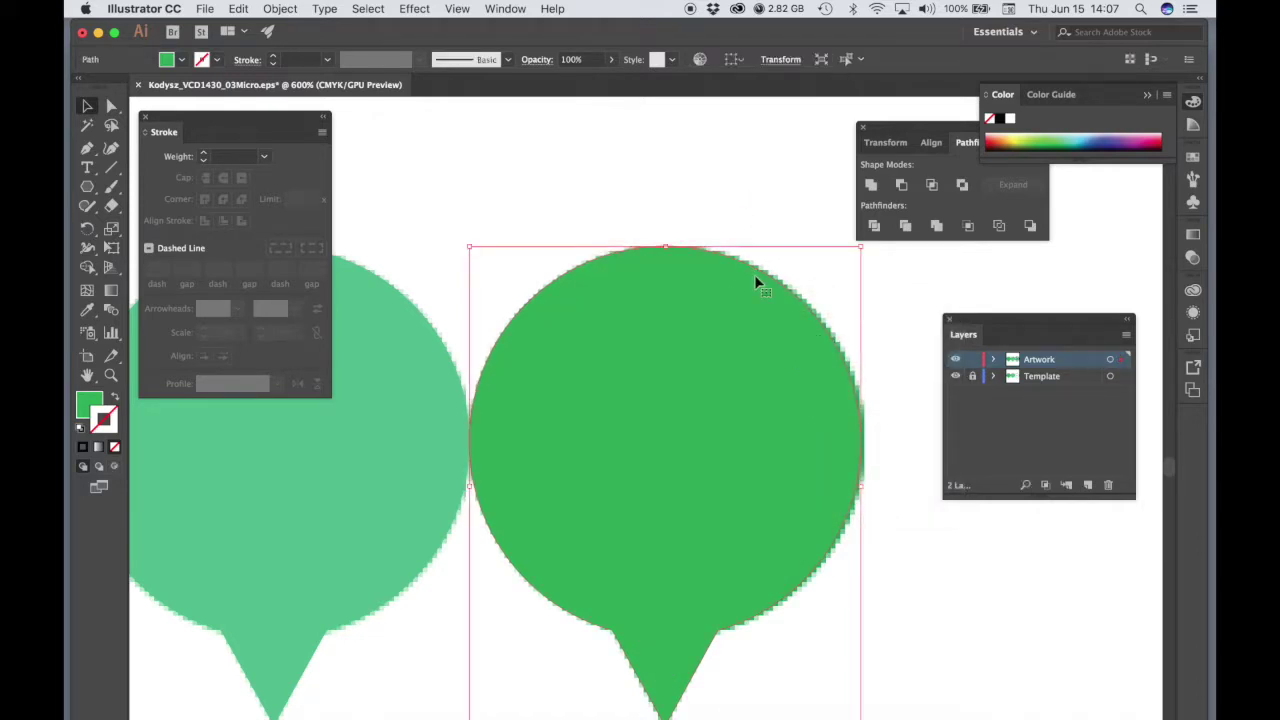
key(Delete)
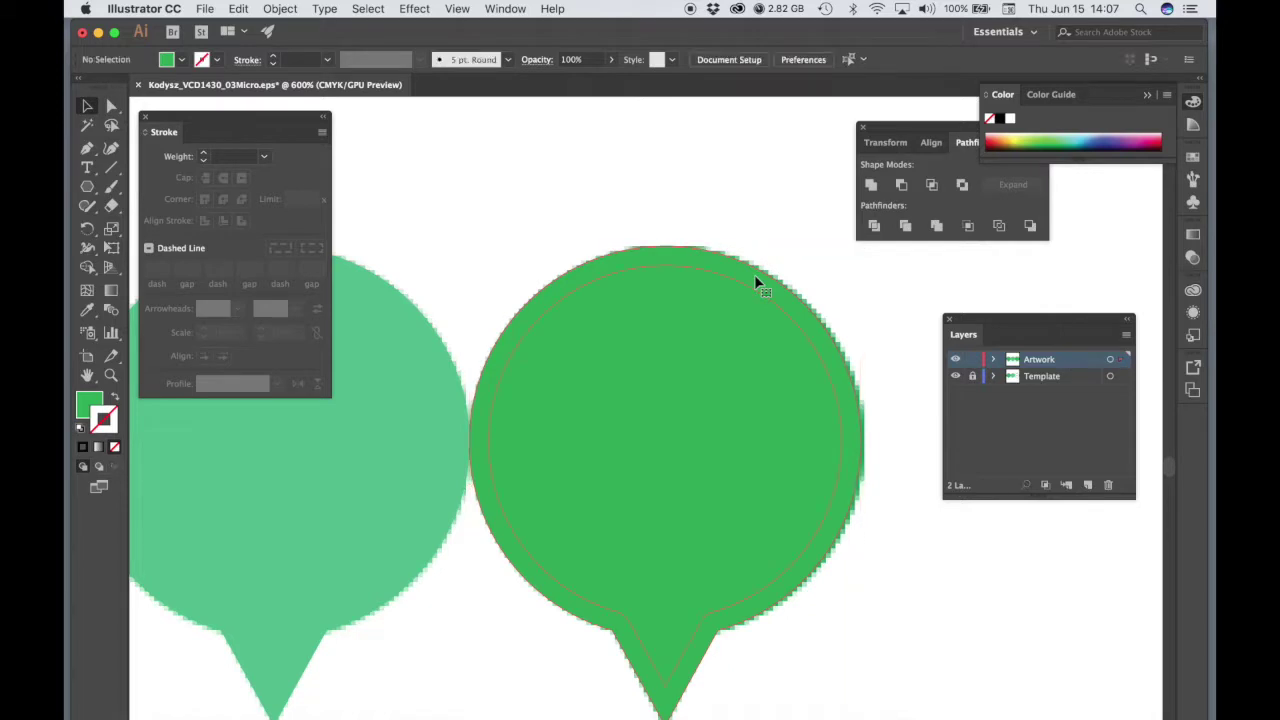
Fill the released inner pin shape with white and send it to the back
click(683, 268)
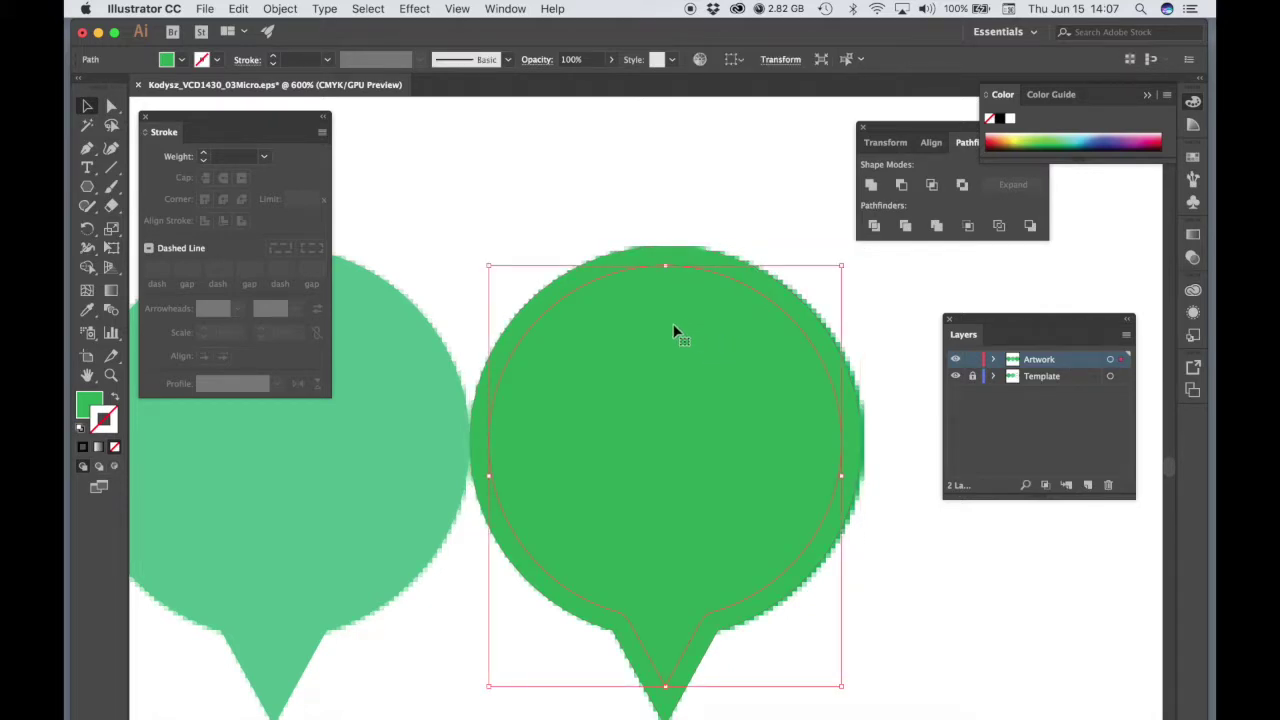
click(183, 58)
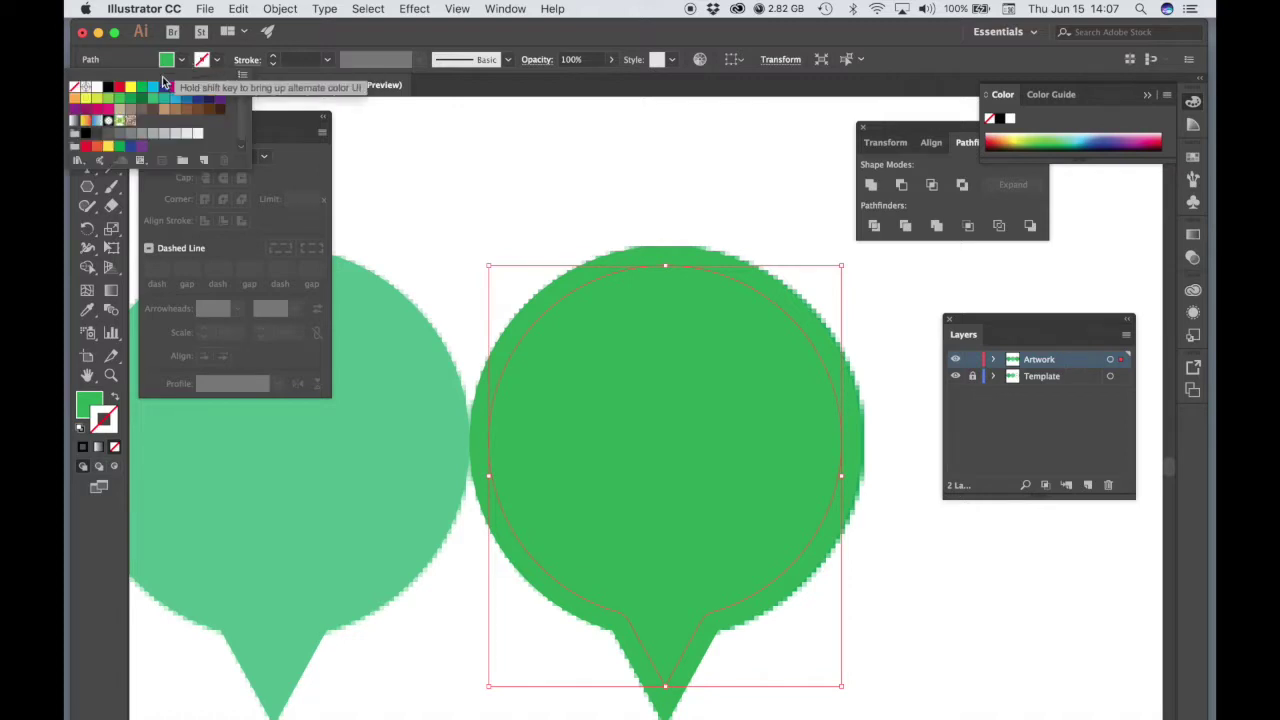
click(97, 88)
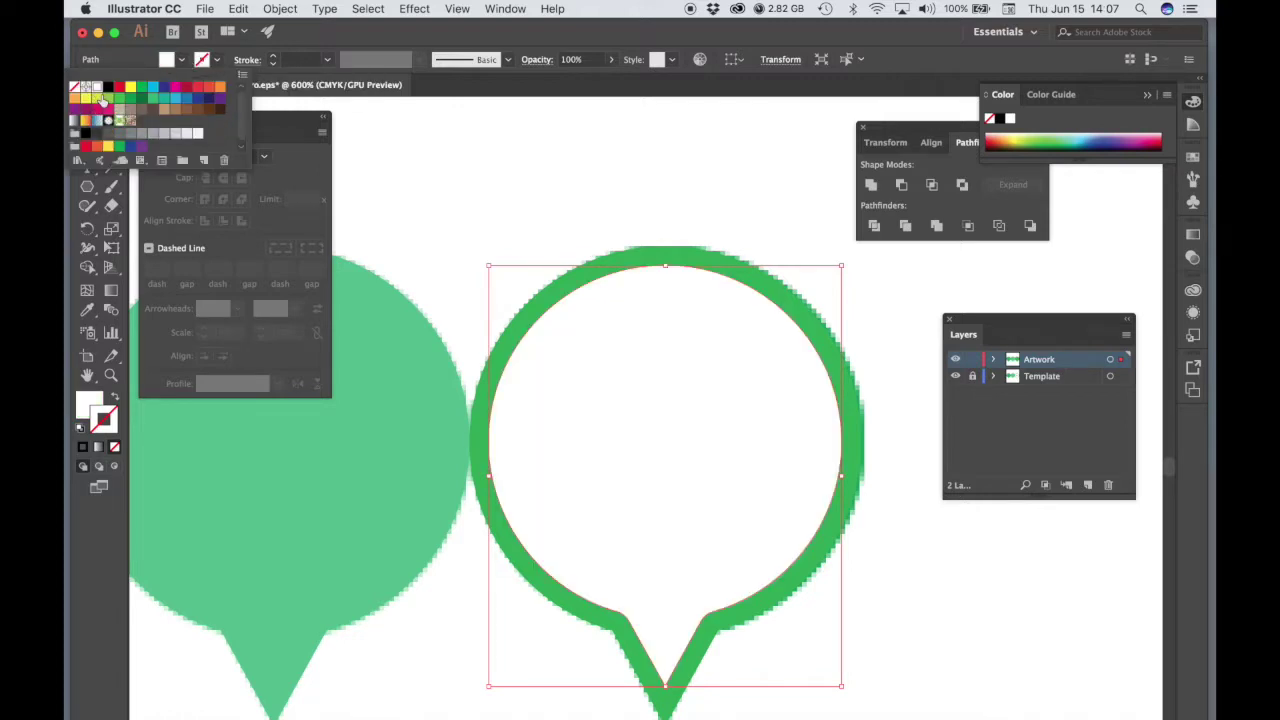
right_click(642, 396)
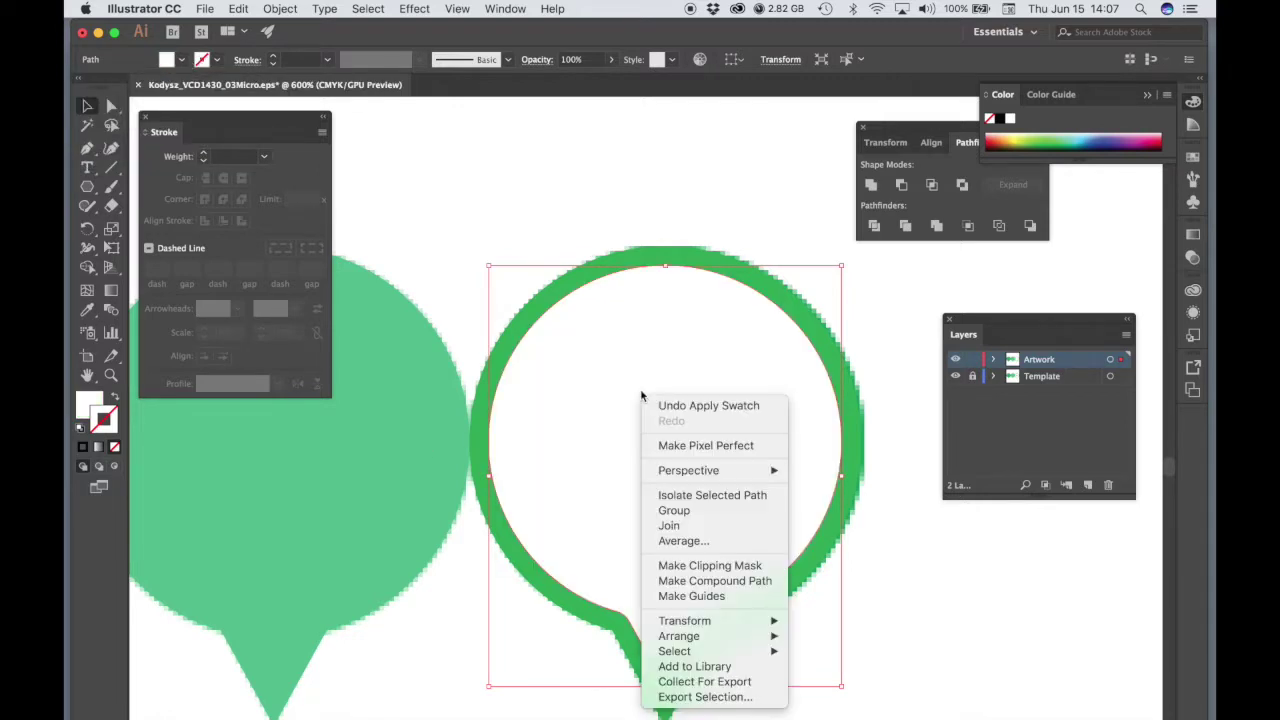
mouse_move(681, 639)
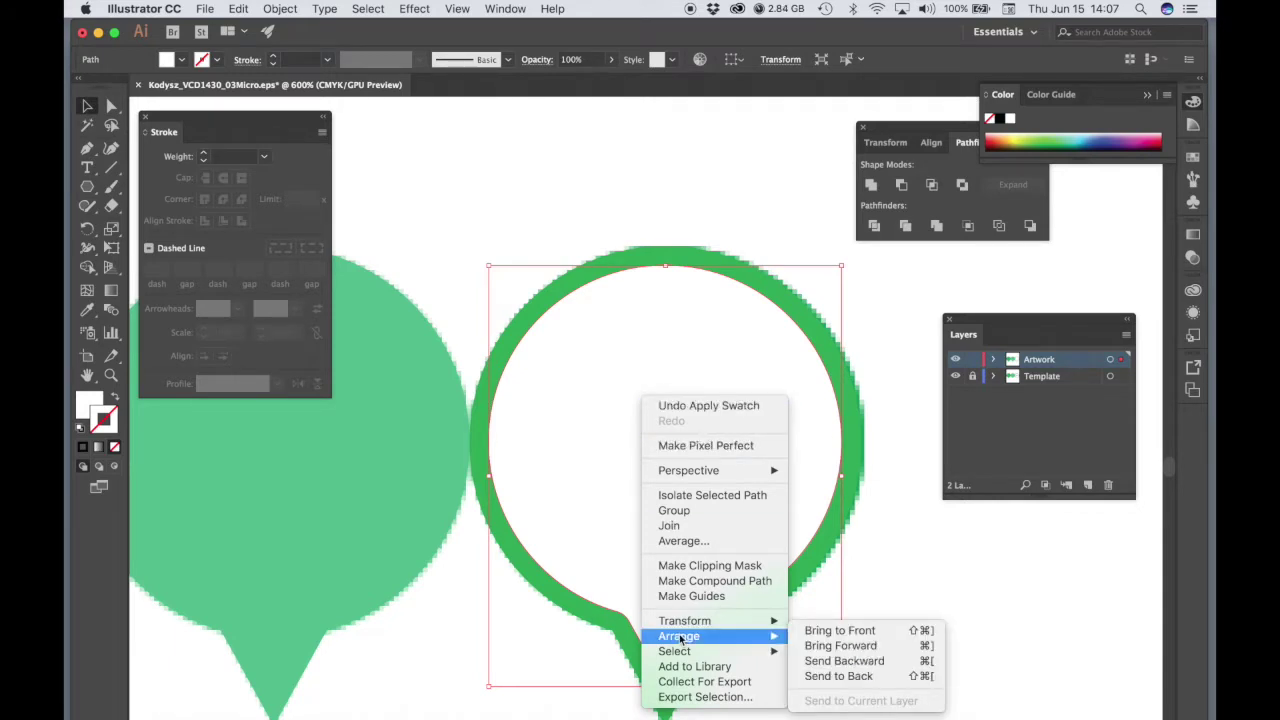
click(843, 677)
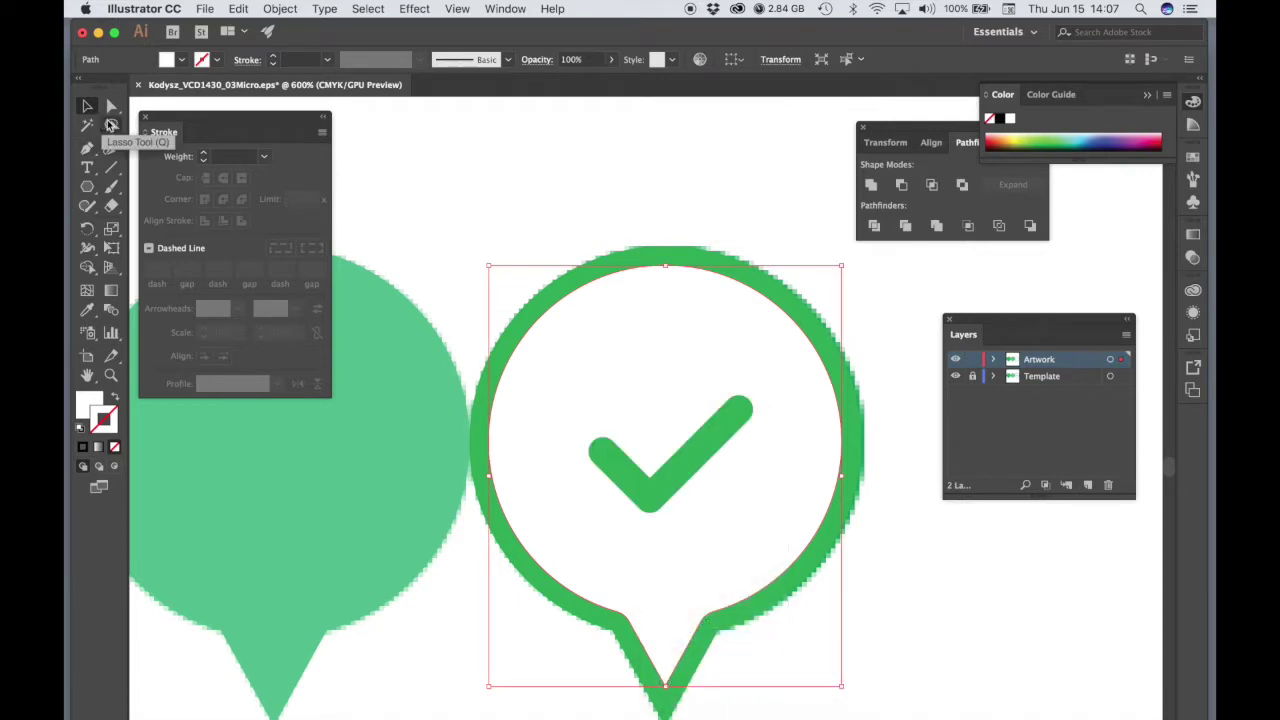
Group the checkmark, the white inner shape and the green pin outline together
click(511, 203)
click(719, 422)
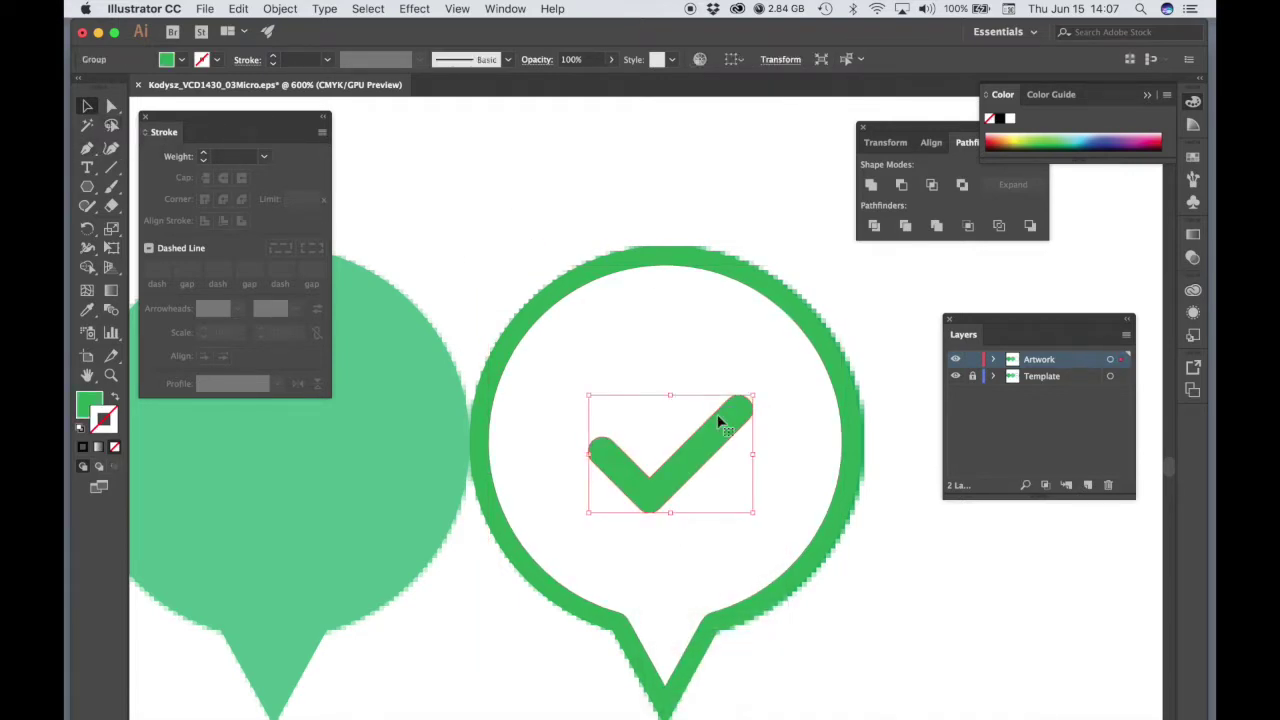
shift+click(670, 366)
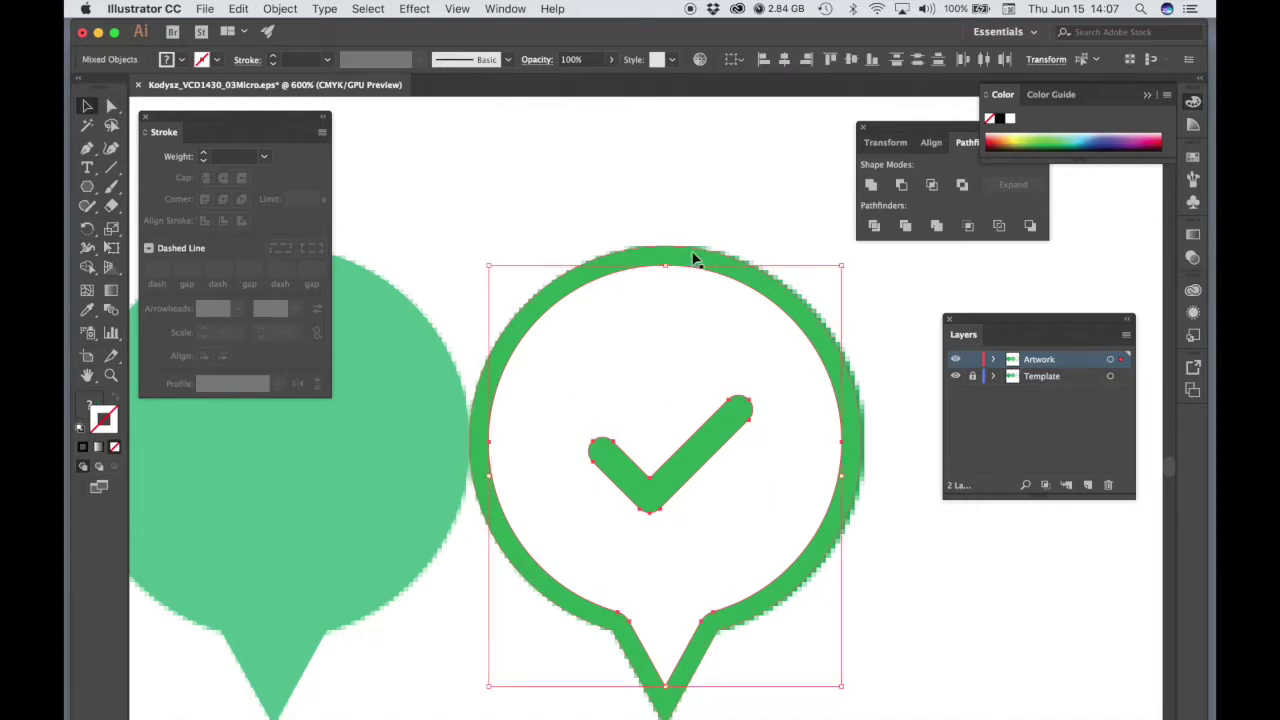
key(super+shift+o)
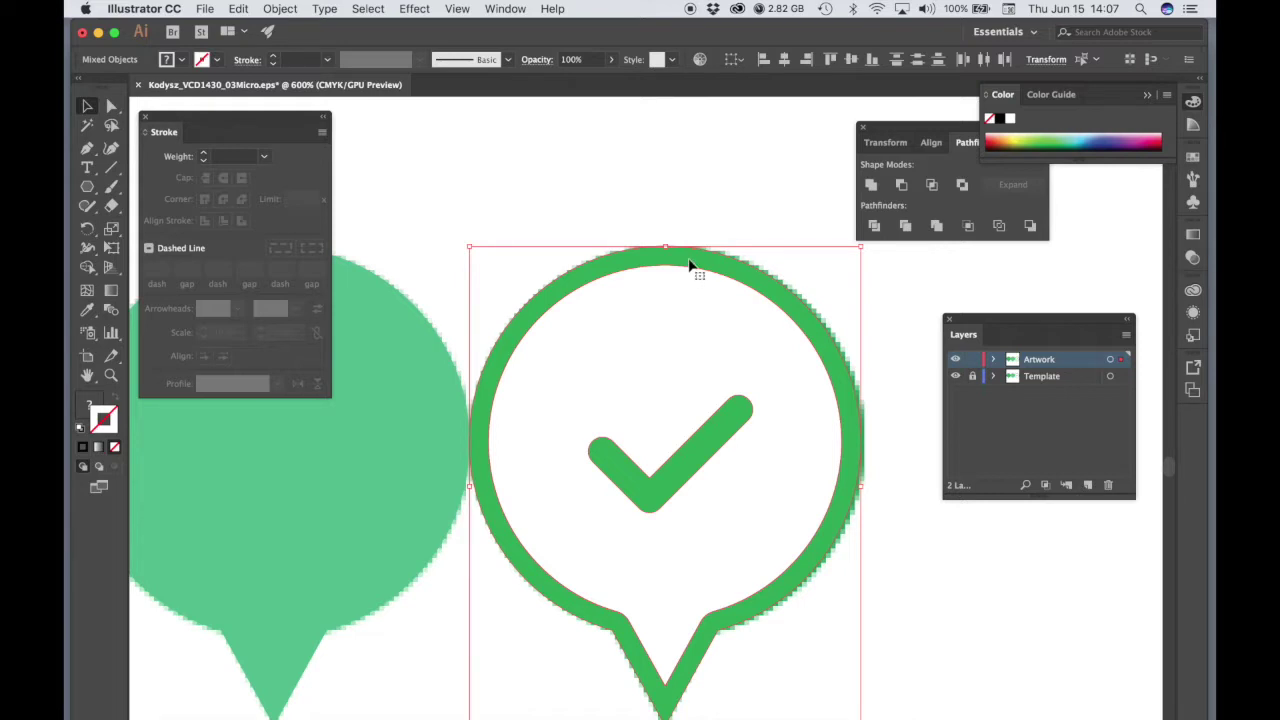
click(628, 193)
drag(619, 159, 840, 673)
right_click(789, 396)
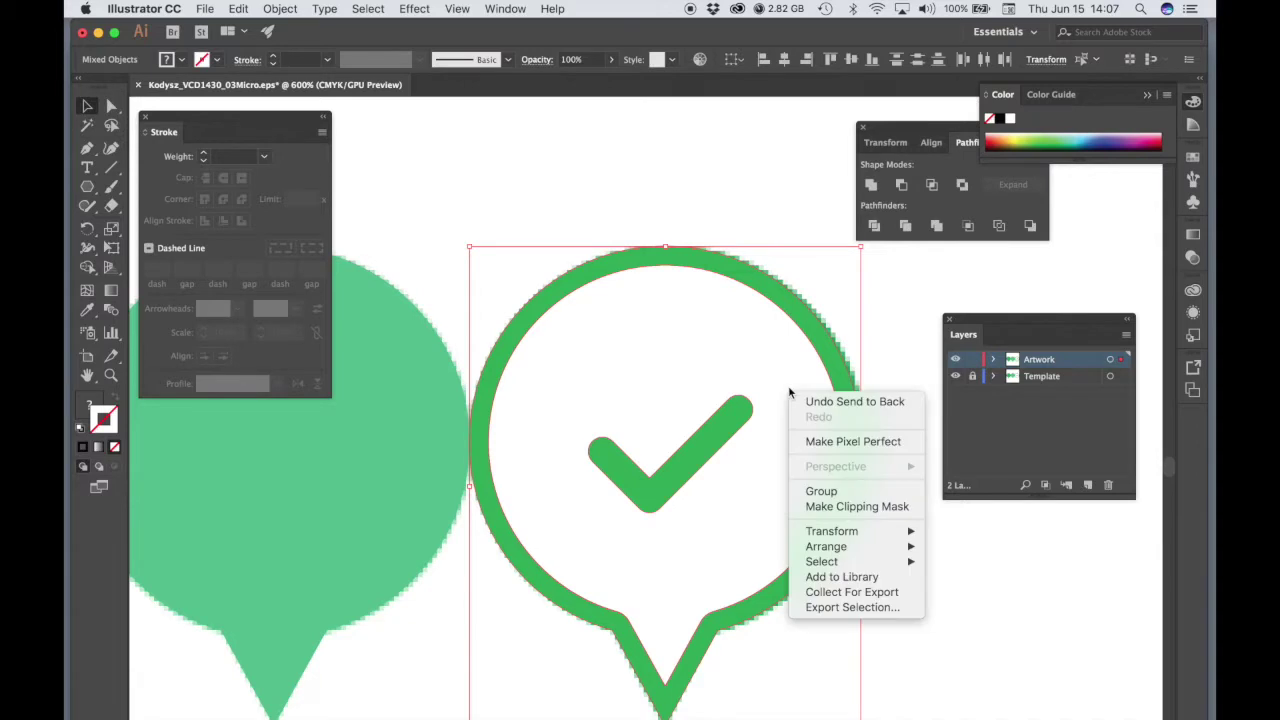
click(817, 497)
Move all three traced pins straight down into a row just below the template's pins
key(z)
alt+click(755, 498)
alt+click(755, 498)
drag(637, 500, 783, 520)
key(v)
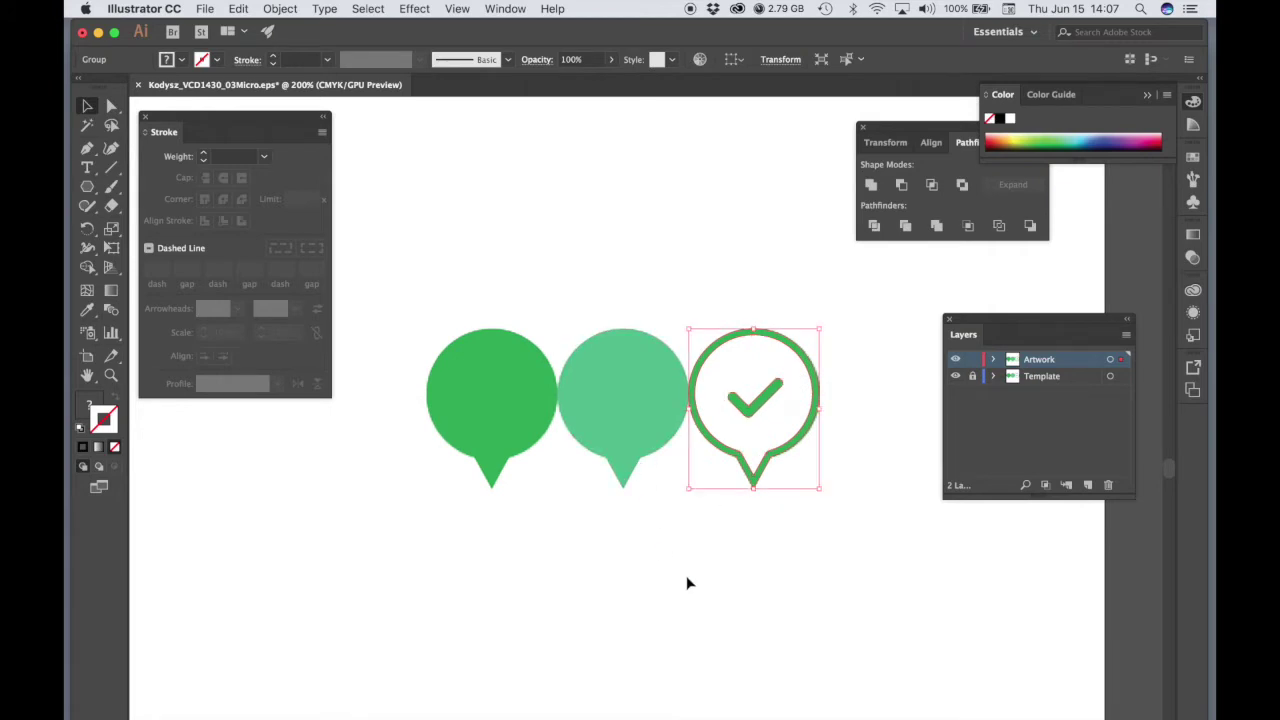
click(689, 583)
drag(392, 241, 869, 590)
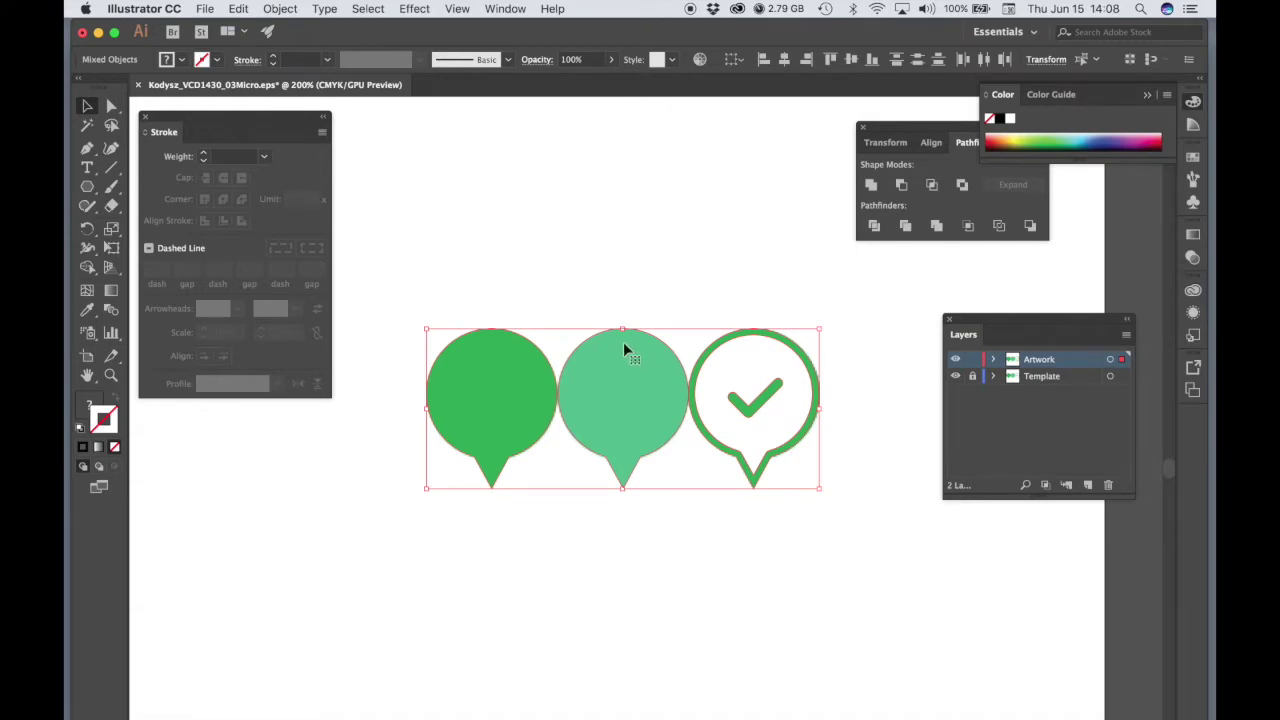
drag(623, 343, 640, 523)
click(870, 590)
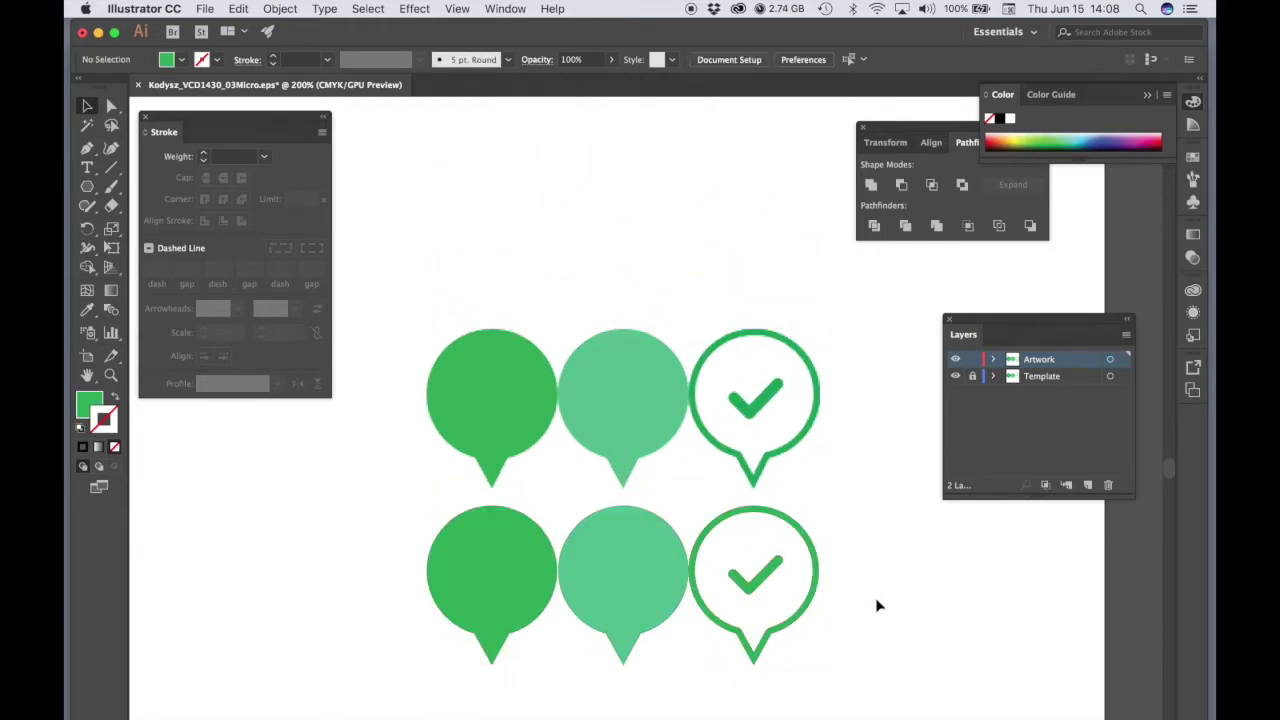
Move the Layers panel away so it no longer covers the outlined pins
key(super+equal)
drag(629, 517, 708, 543)
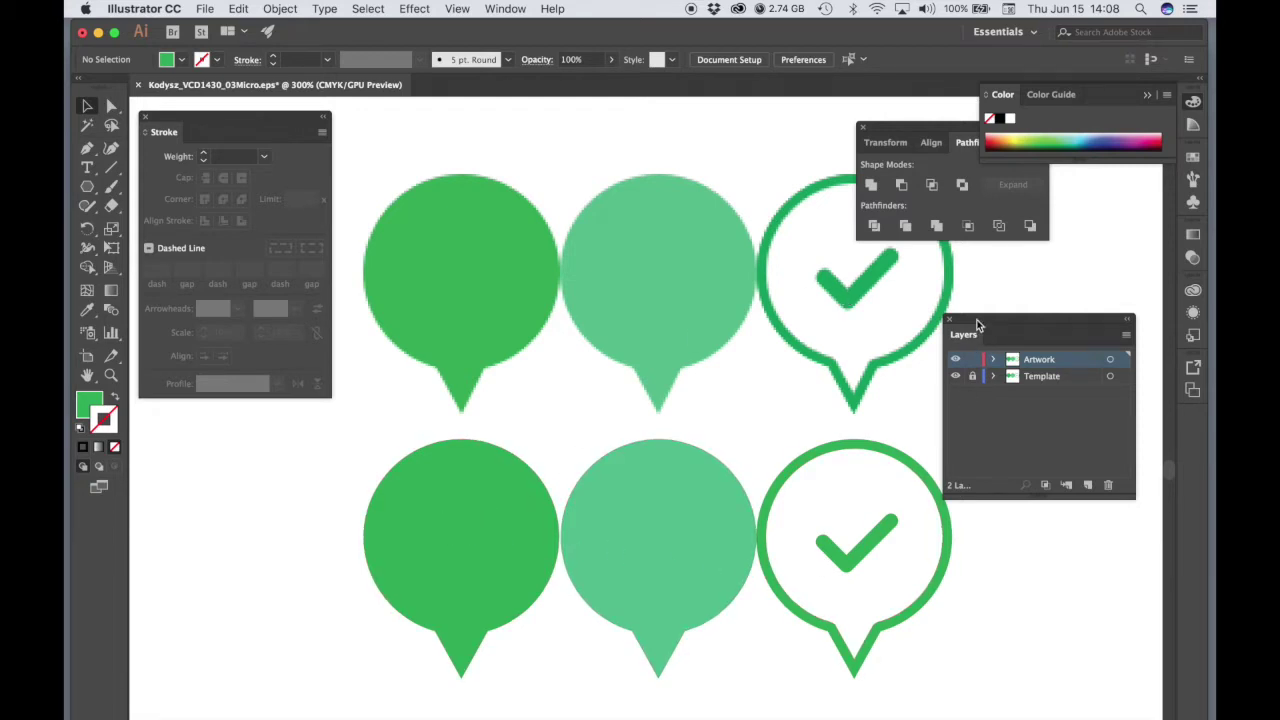
drag(978, 325, 1026, 279)
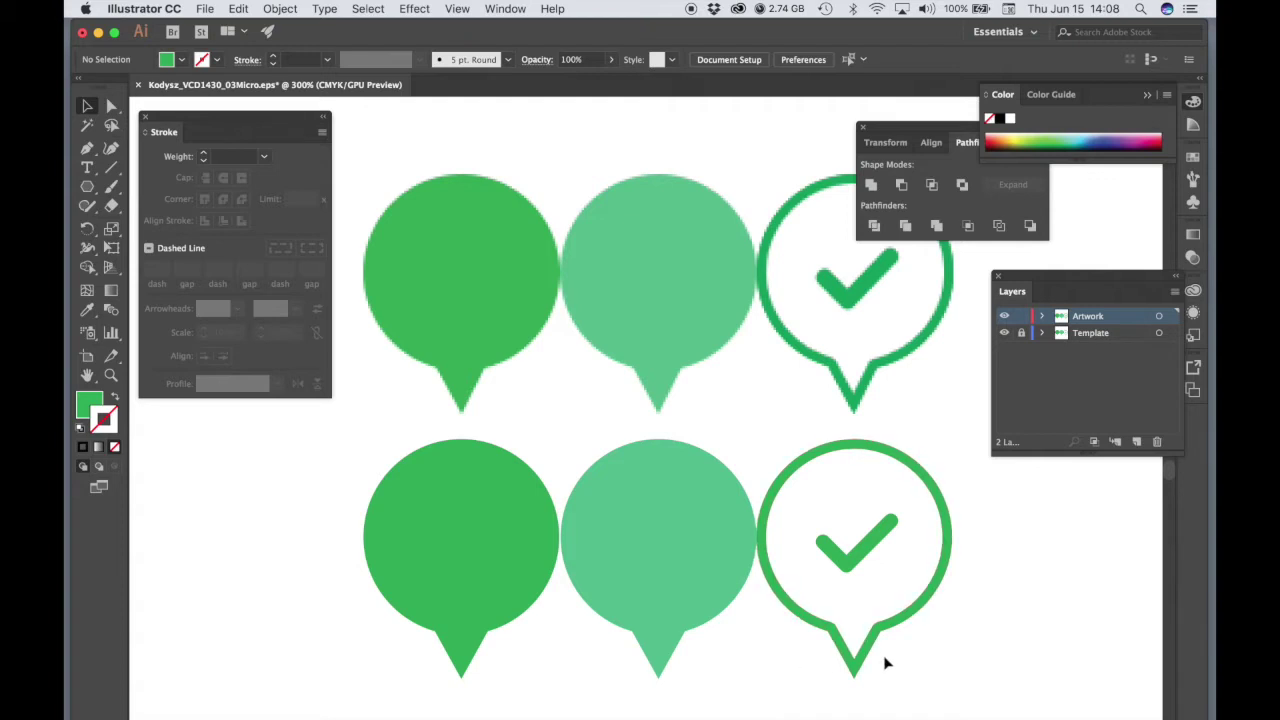
Nudge the traced checkmark pin slightly right and the dark green pin slightly left to open gaps around the middle pin
click(797, 467)
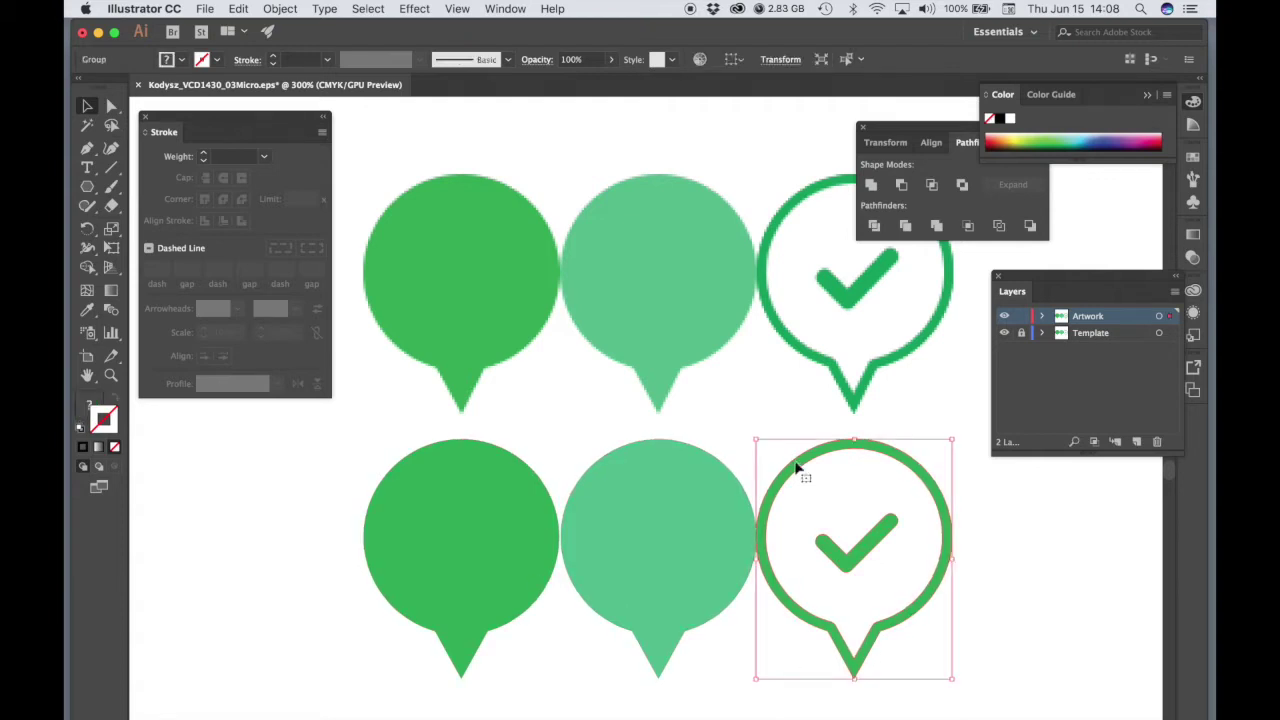
key(Right)
key(Right)
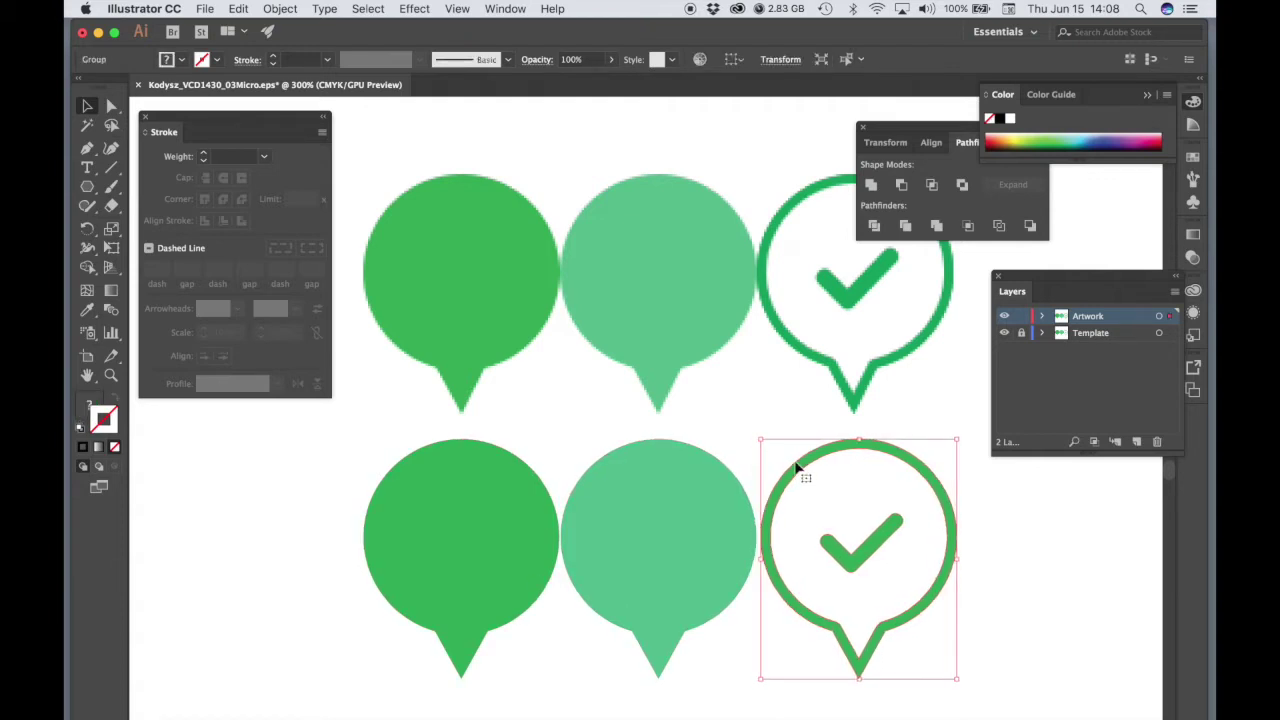
click(502, 507)
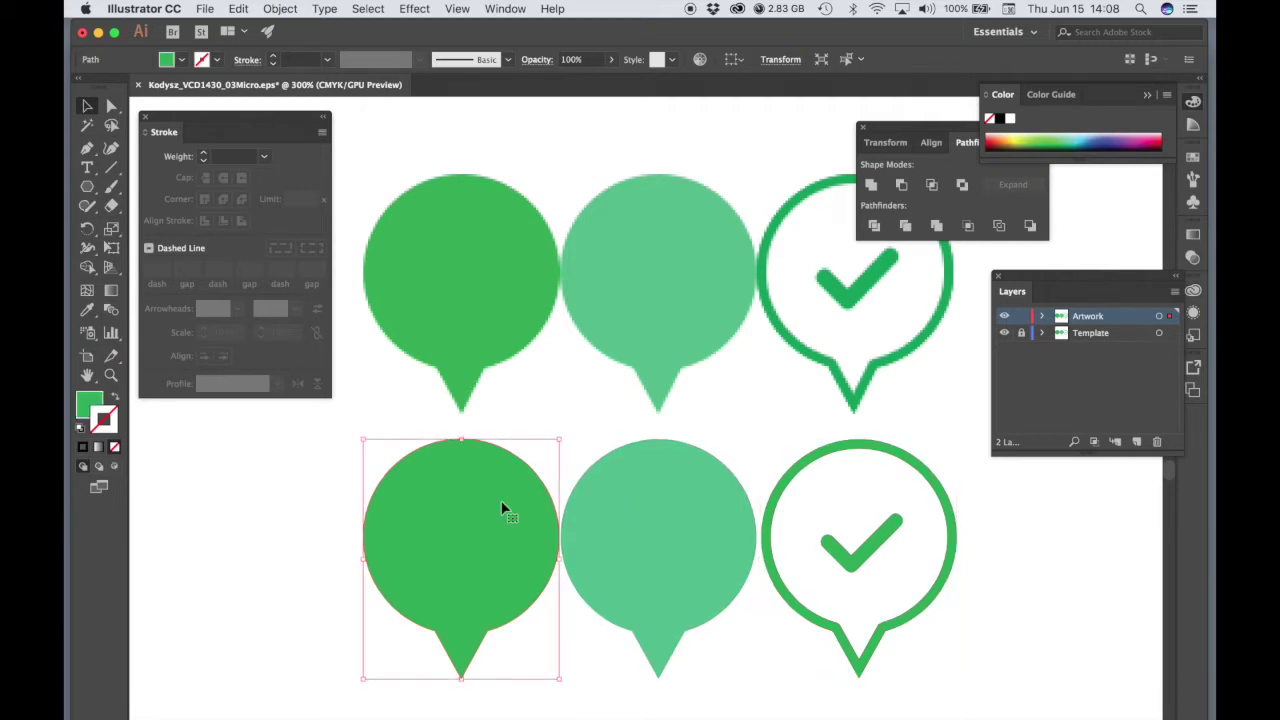
click(1026, 612)
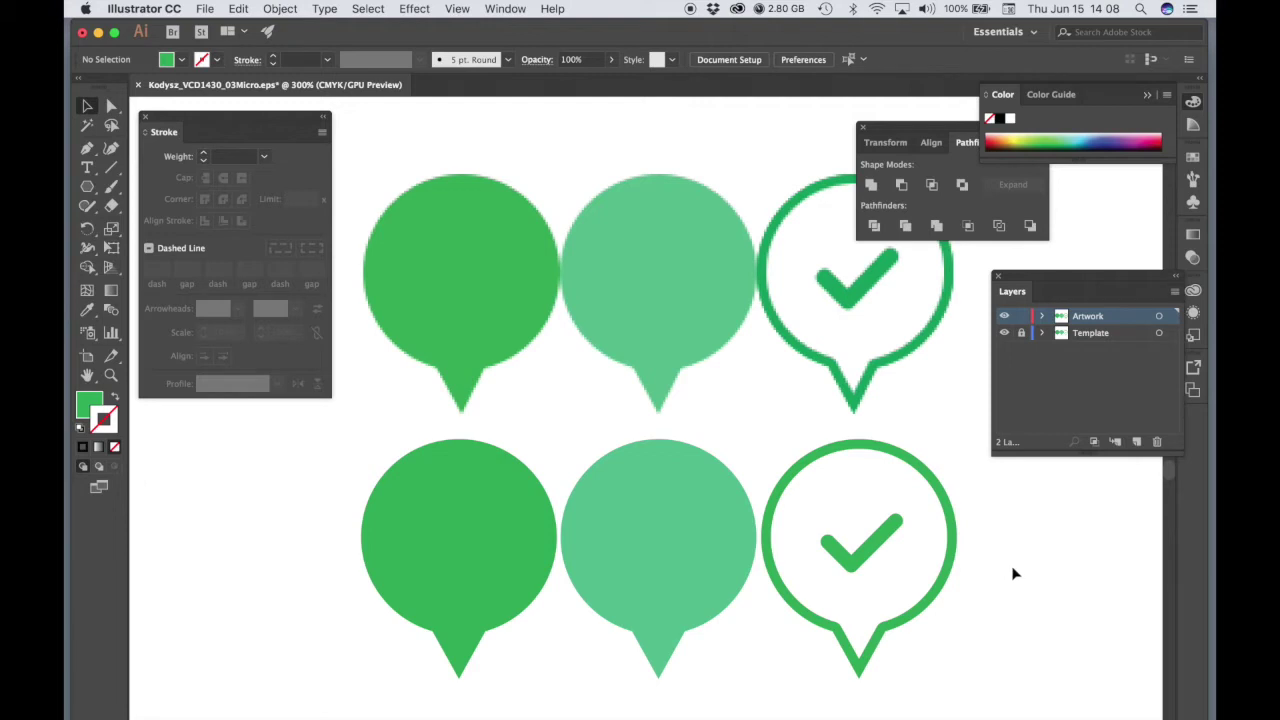
Save the artwork as Illustrator EPS under its current VCD1430_03Micro file name, replacing the existing file
click(202, 8)
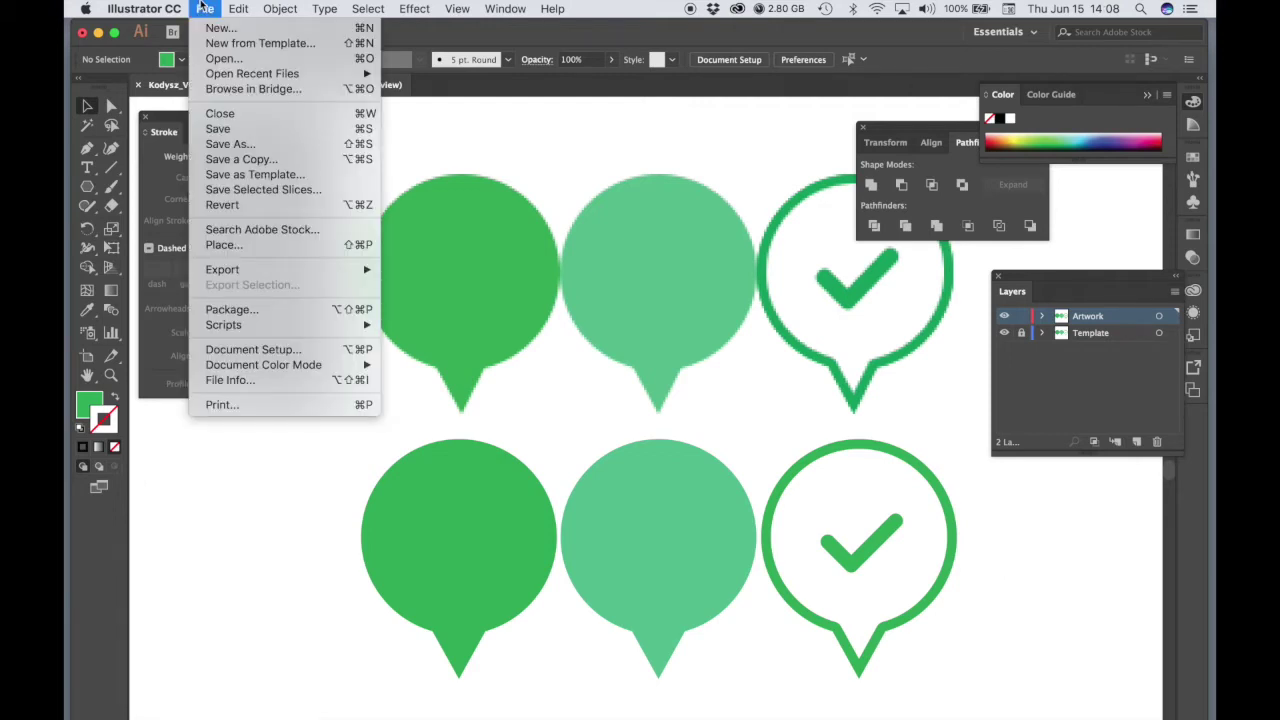
click(230, 144)
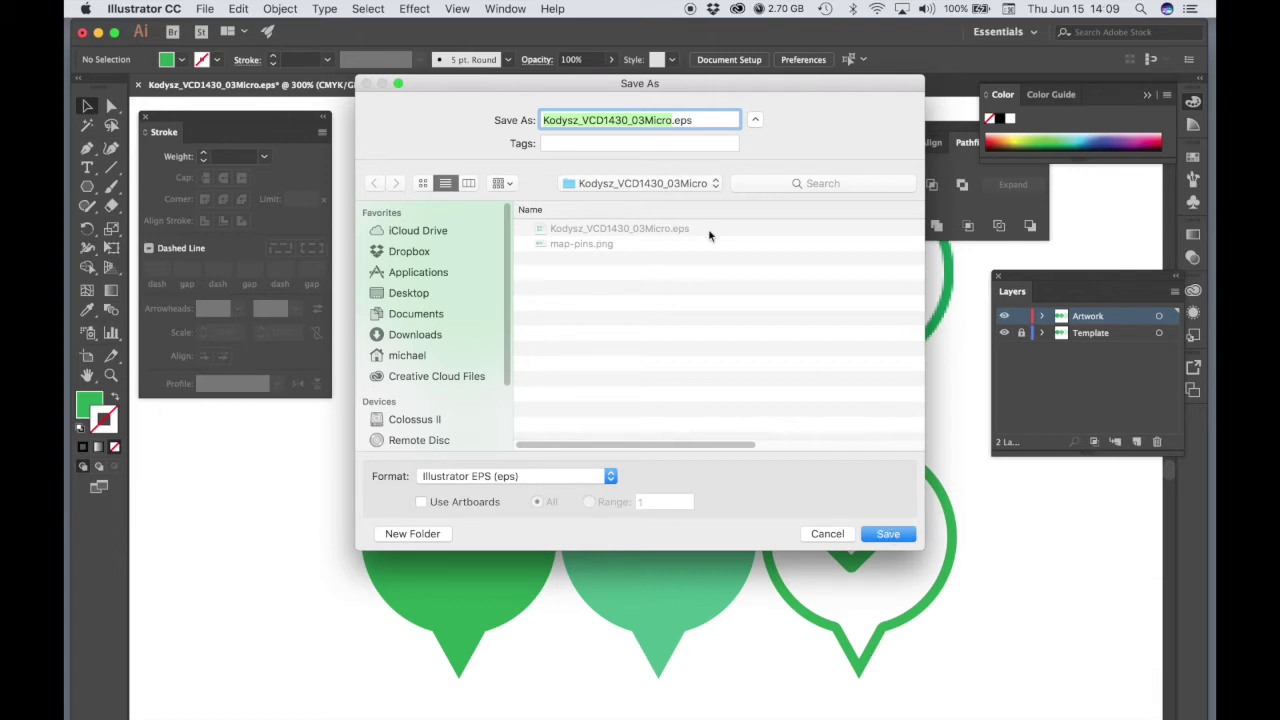
click(893, 533)
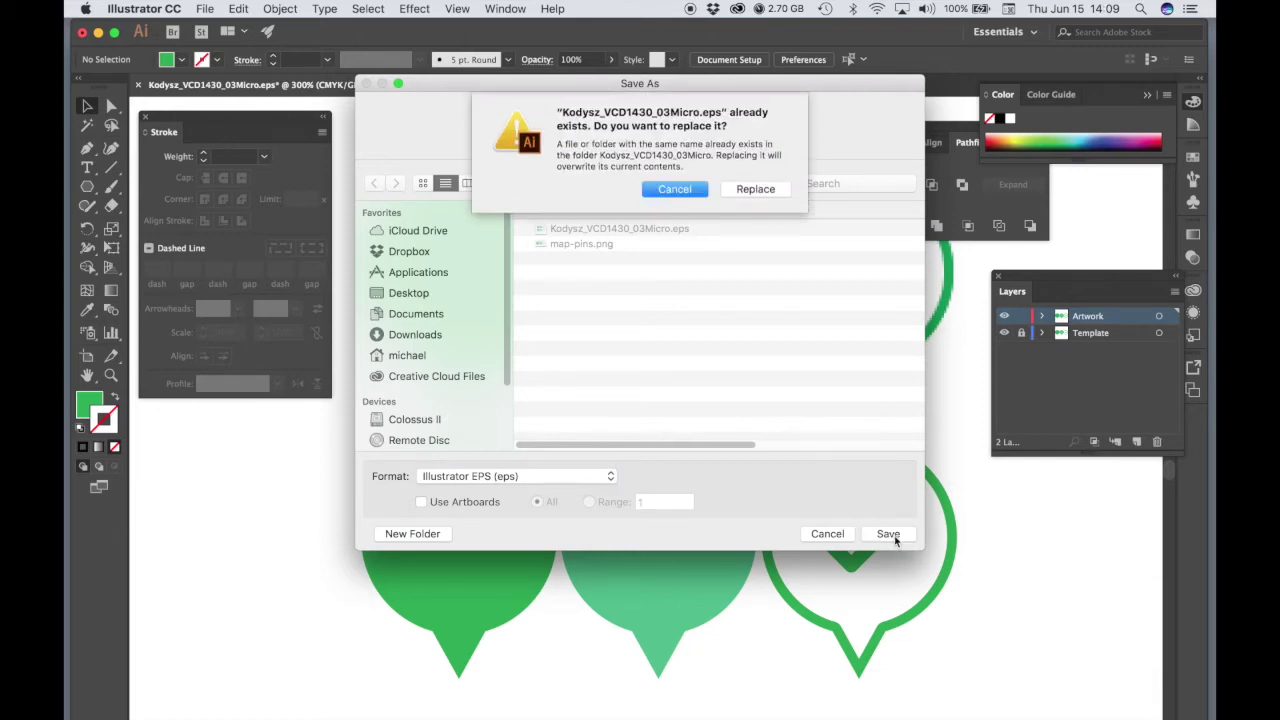
click(752, 192)
Hide Illustrator and check the EPS and map-pins.png files inside the VCD1430_03Micro project folder on the desktop
click(143, 8)
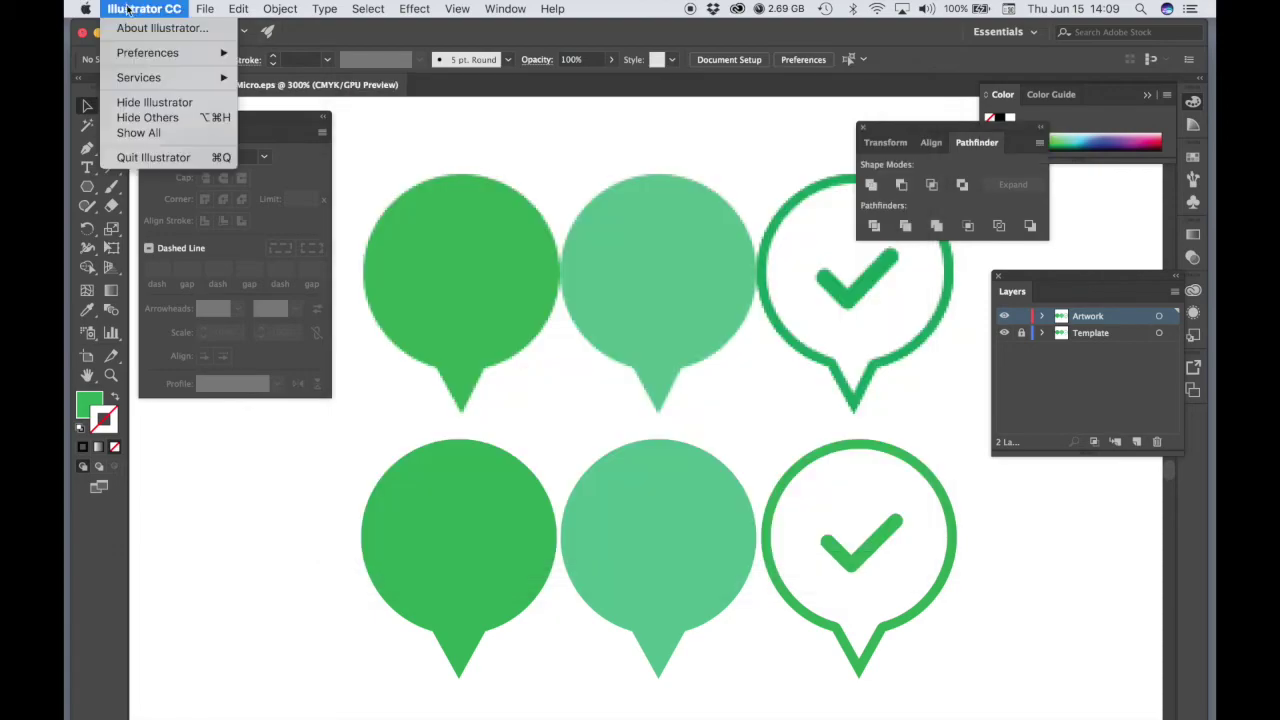
click(140, 103)
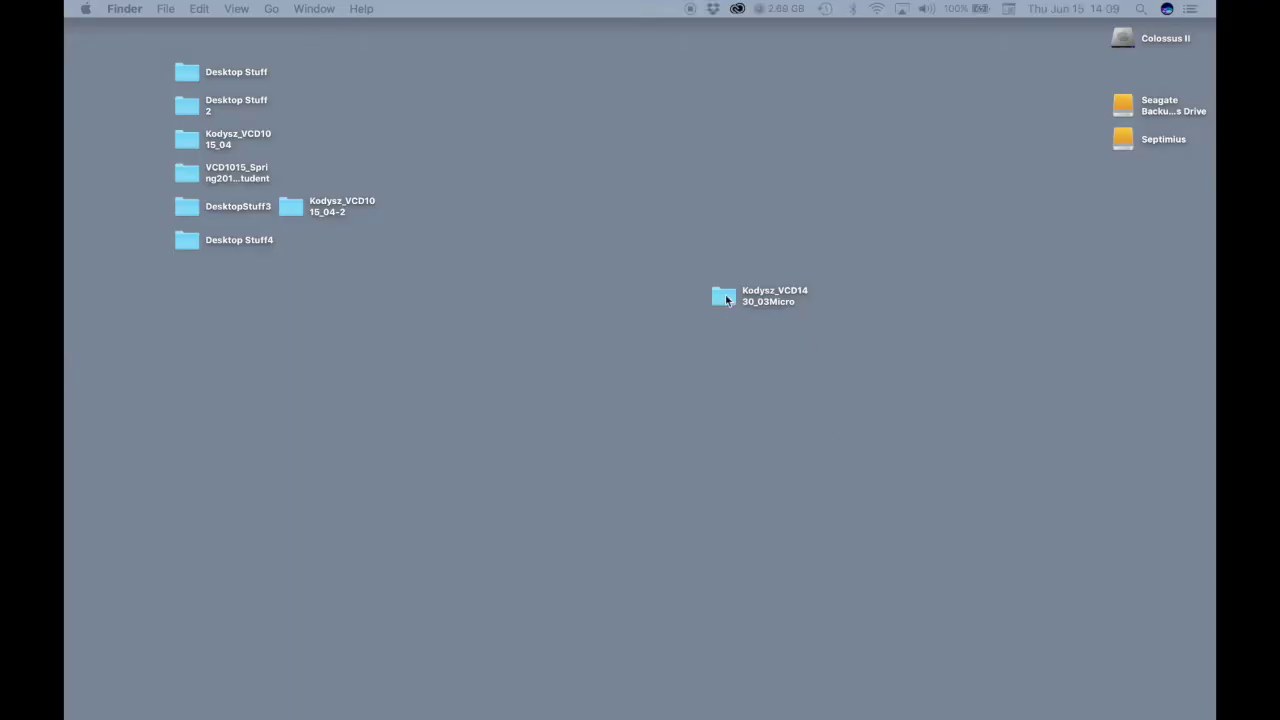
double_click(726, 298)
drag(690, 115, 762, 98)
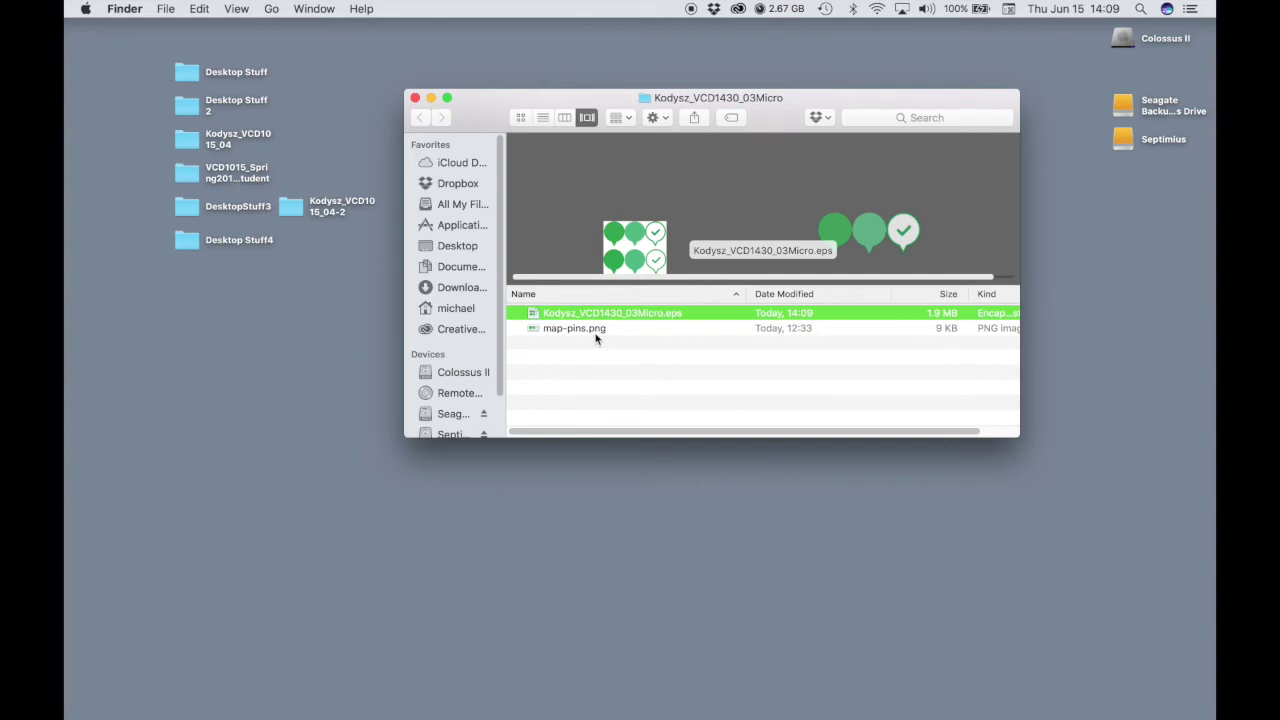
click(415, 97)
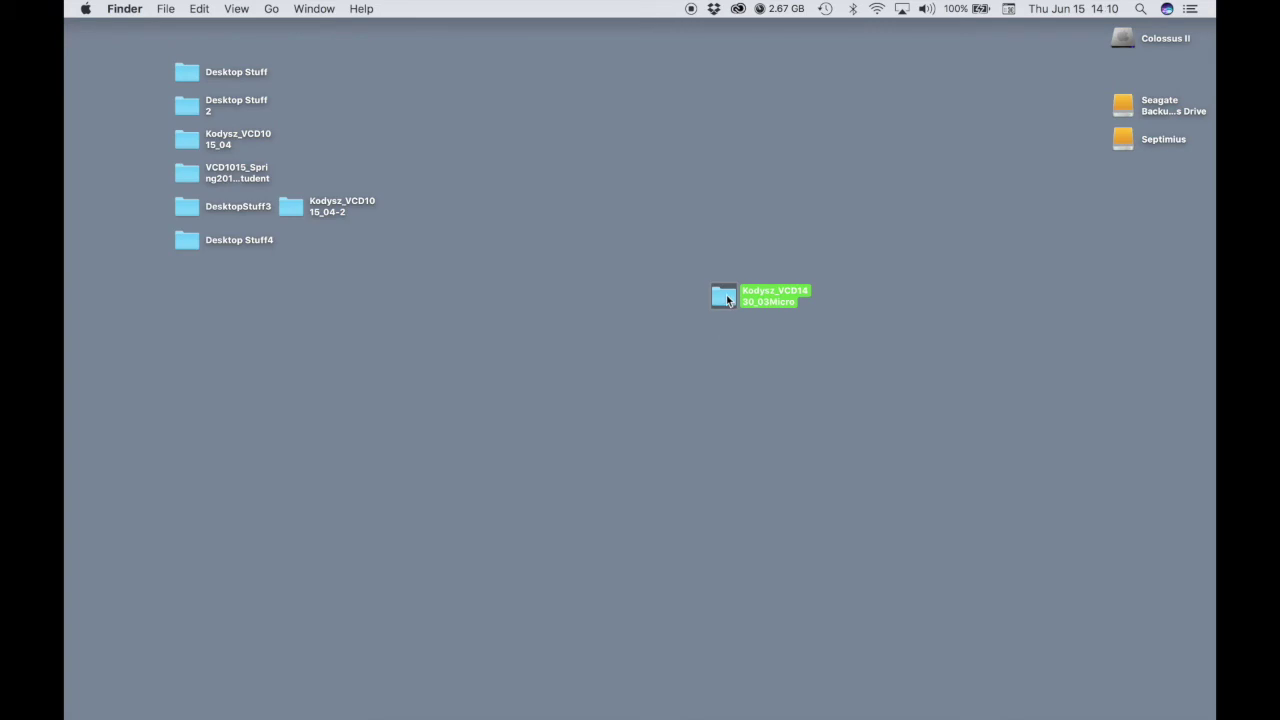
Compress the VCD1430_03Micro project folder into a ZIP archive and place the archive just below the folder on the desktop
right_click(727, 300)
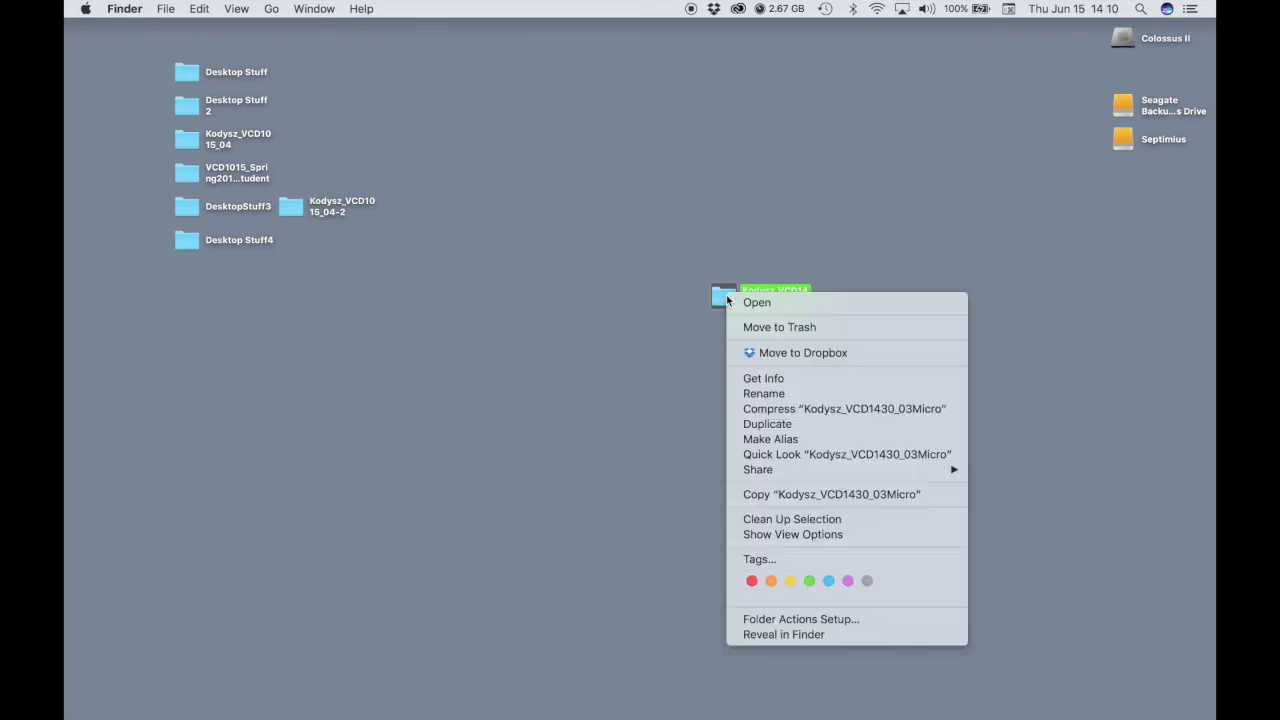
click(761, 409)
key(super+n)
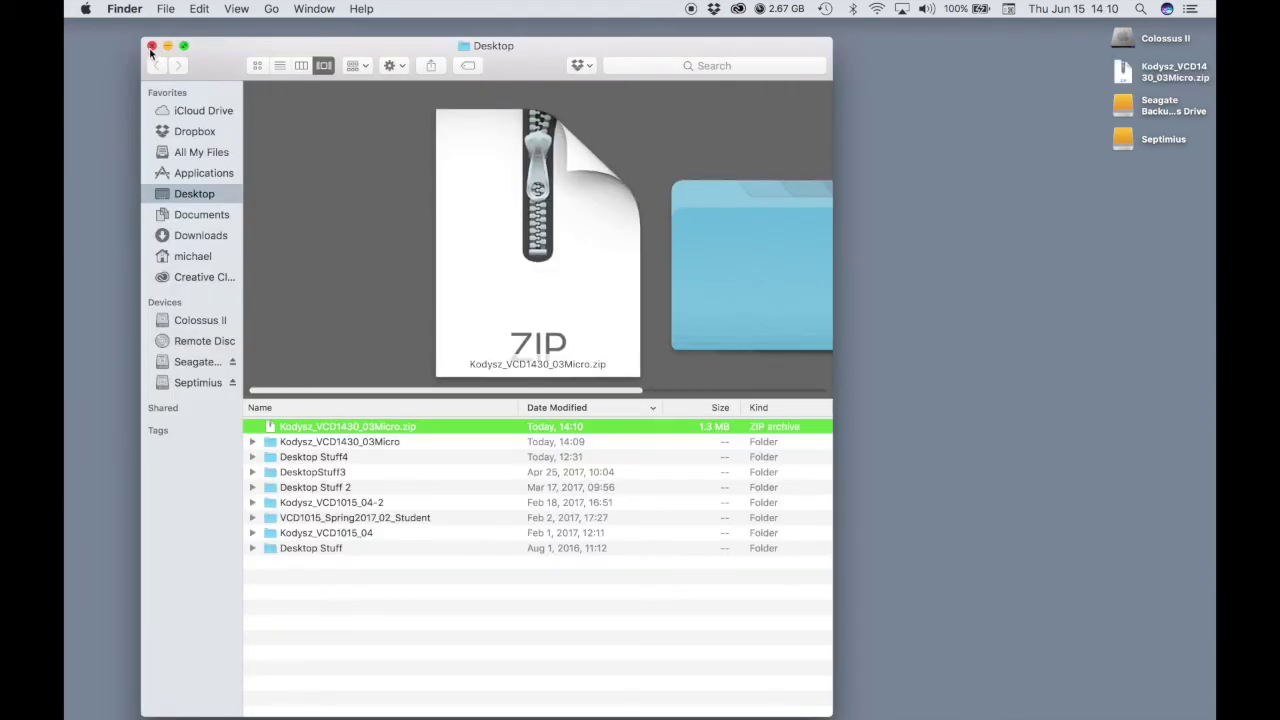
click(151, 46)
drag(1120, 75, 734, 369)
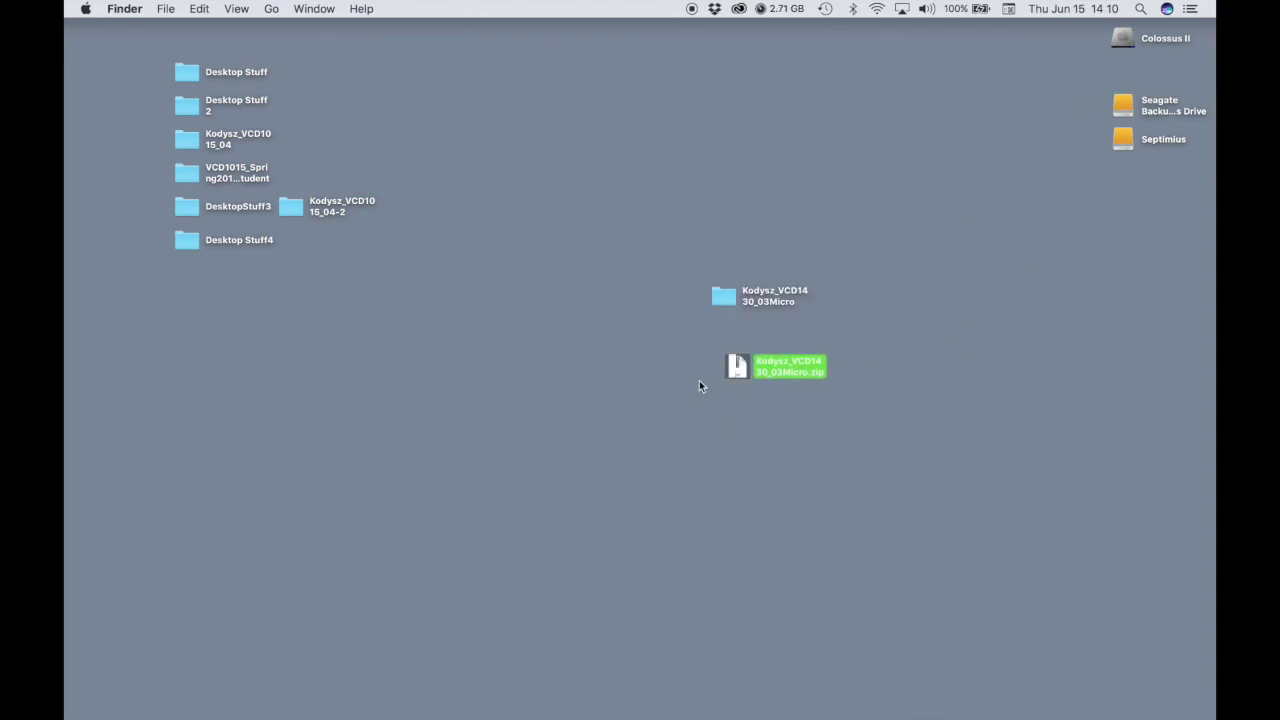